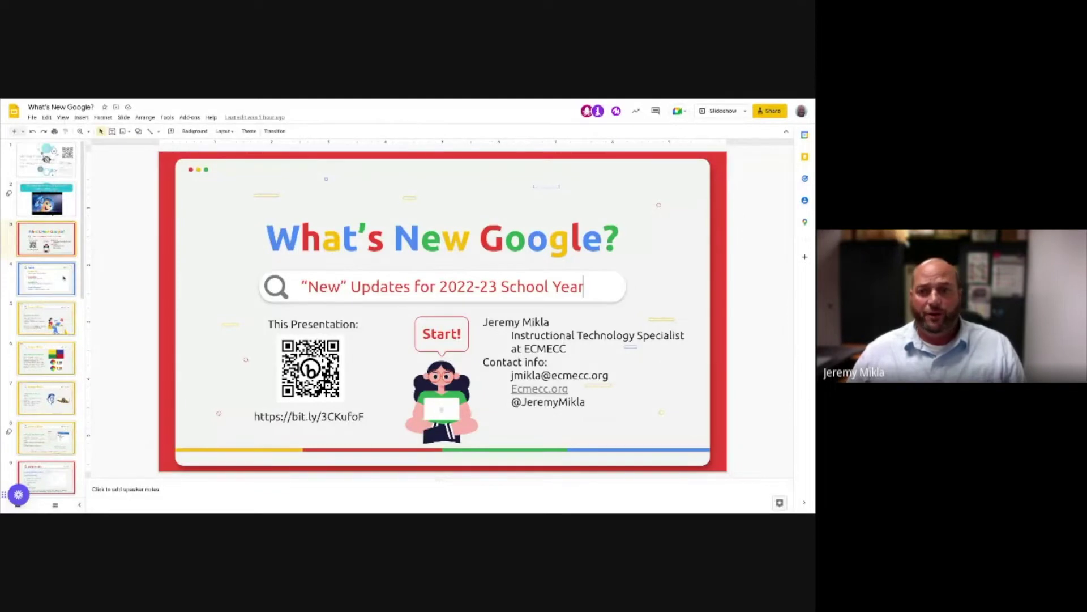
# Move past the Home agenda slide to the Customize Your Colors slide (slide 5)
pyautogui.click(46, 278)
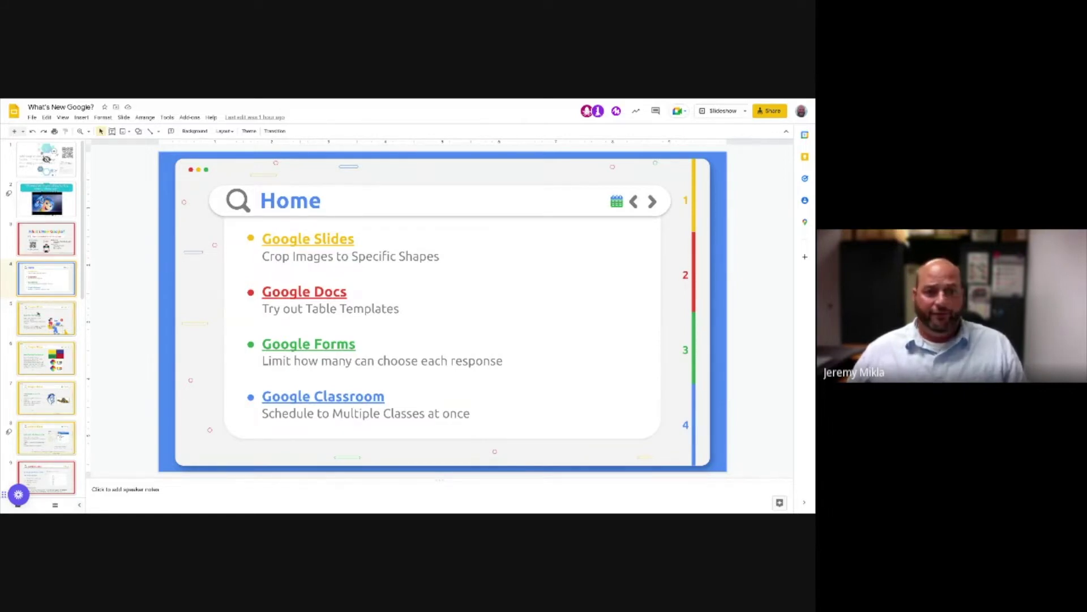
pyautogui.click(38, 314)
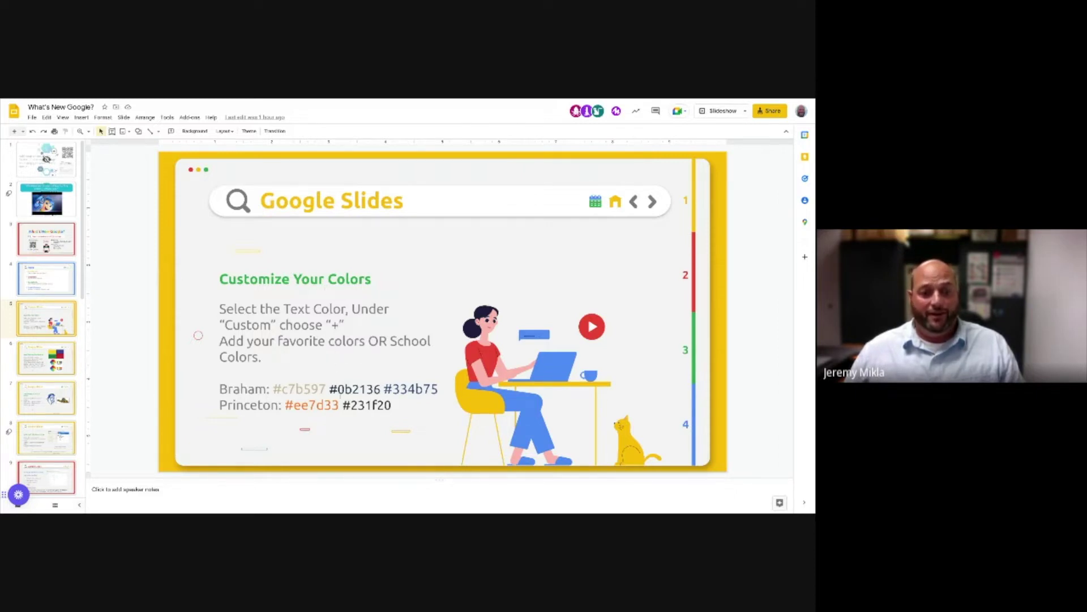
pyautogui.click(334, 327)
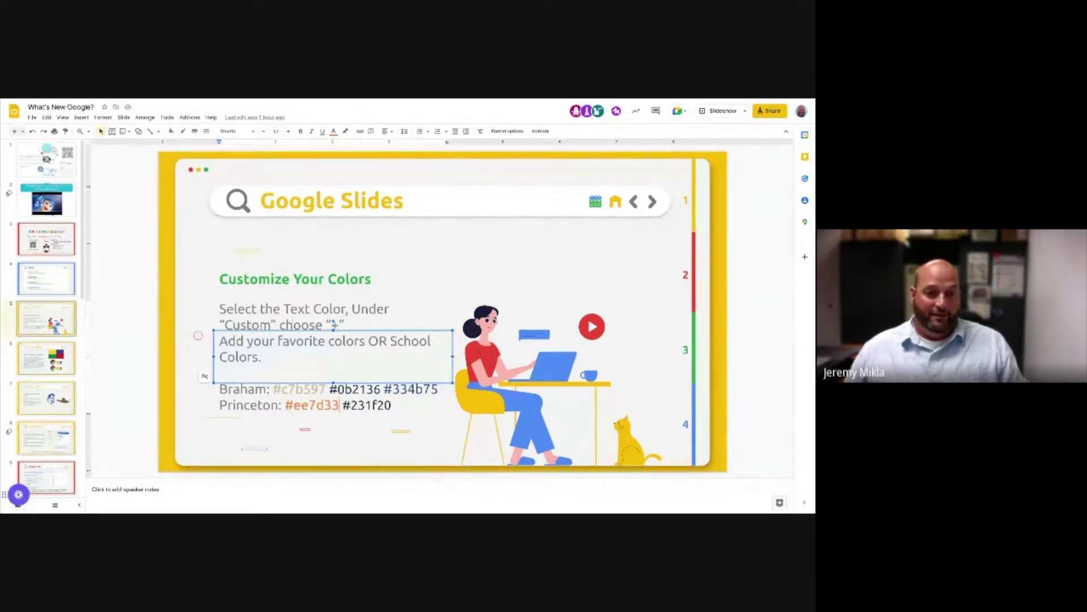
# Colour the first instruction line with a custom orange text colour, hex #ee7d33
pyautogui.tripleClick(298, 308)
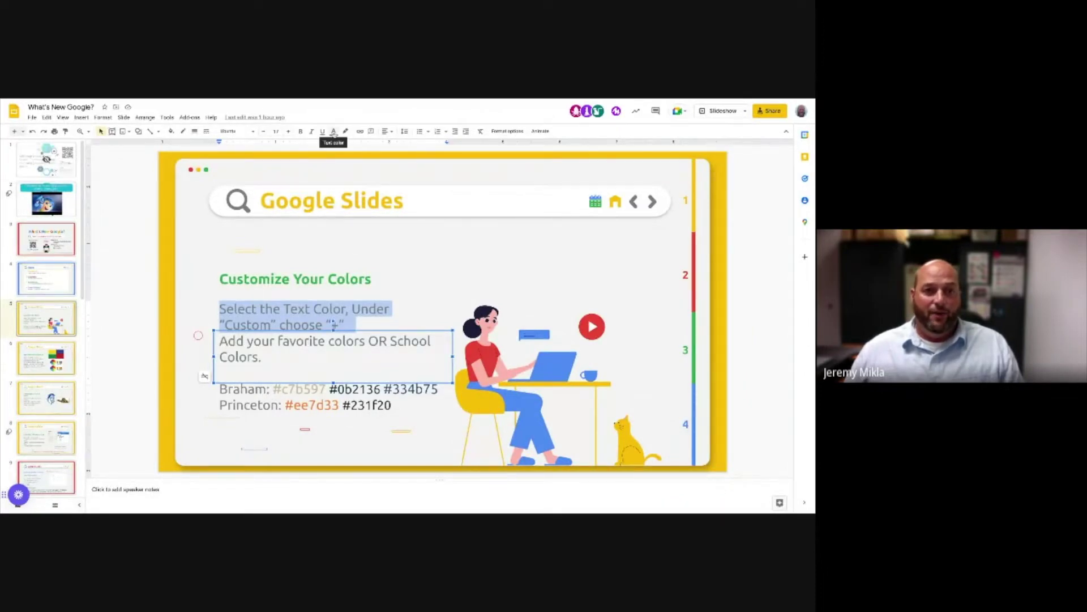
pyautogui.click(333, 131)
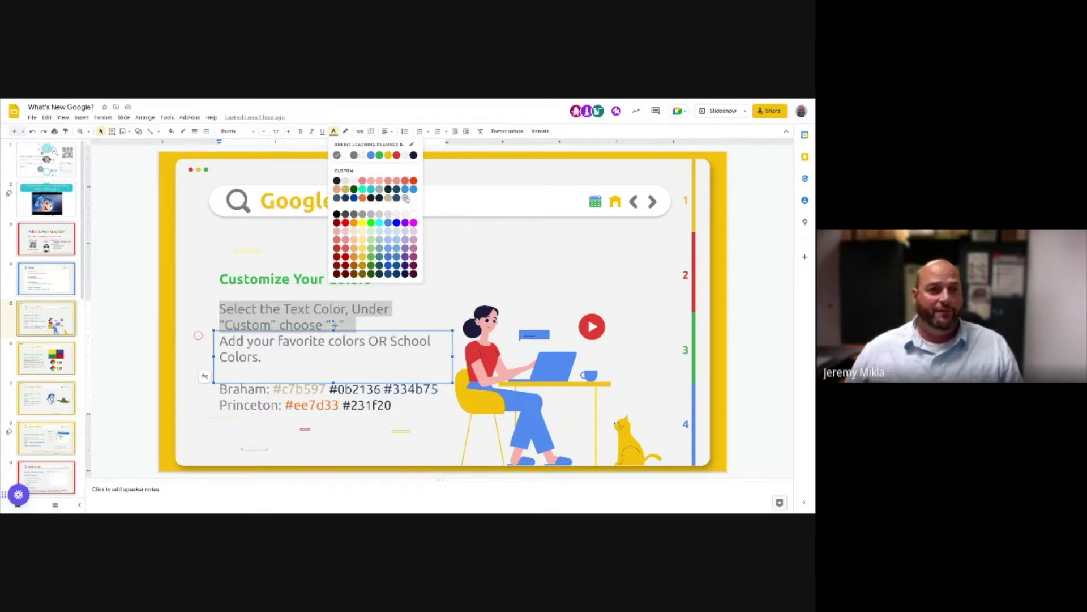
pyautogui.click(406, 197)
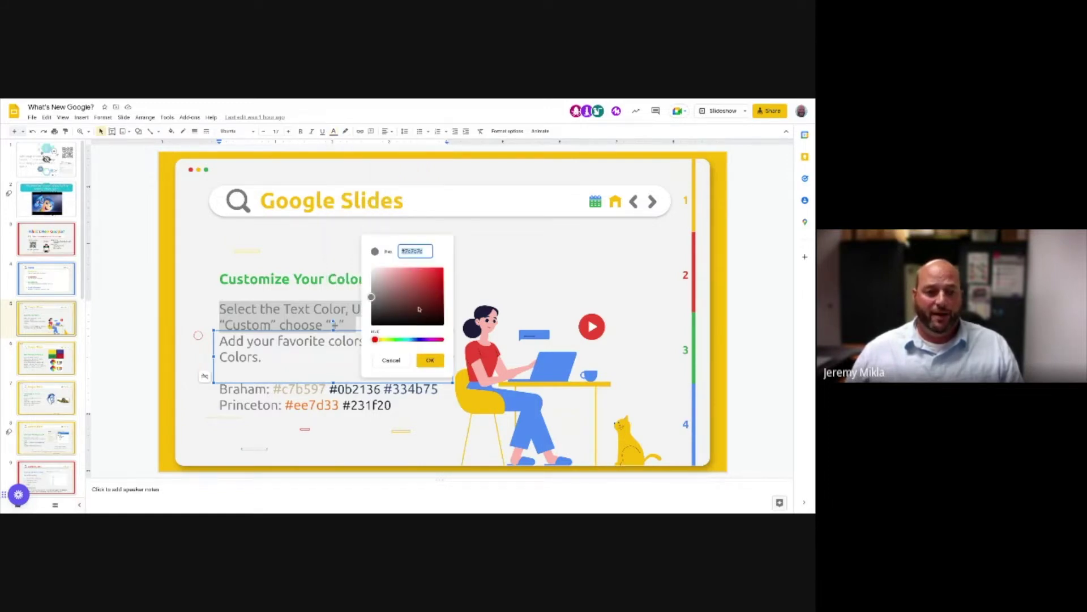
pyautogui.click(425, 250)
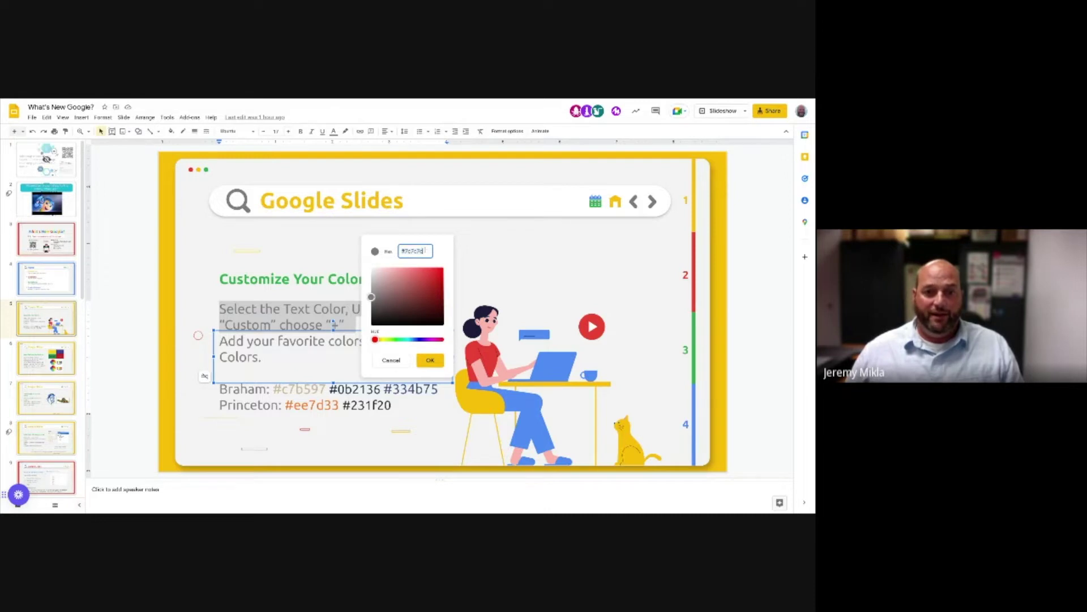
pyautogui.moveTo(425, 250); pyautogui.dragTo(402, 251)
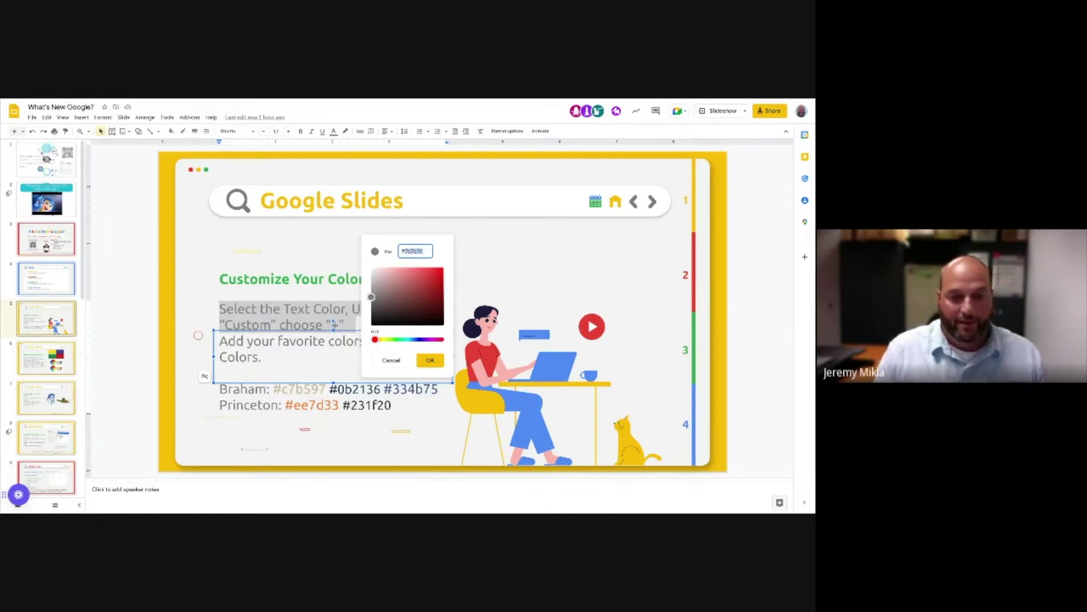
pyautogui.write('#ee7d33')
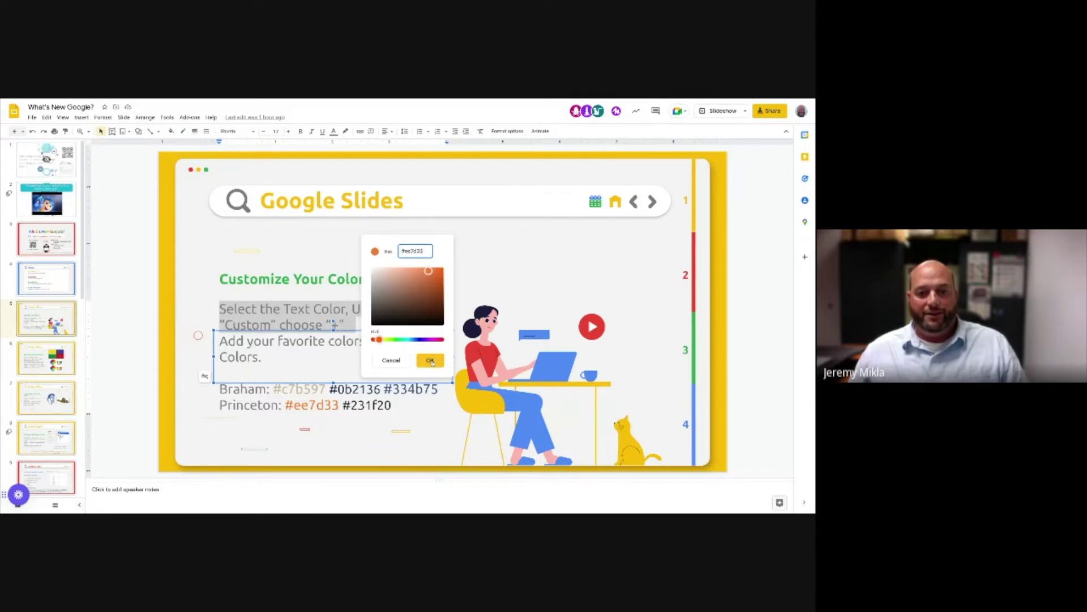
pyautogui.click(330, 248)
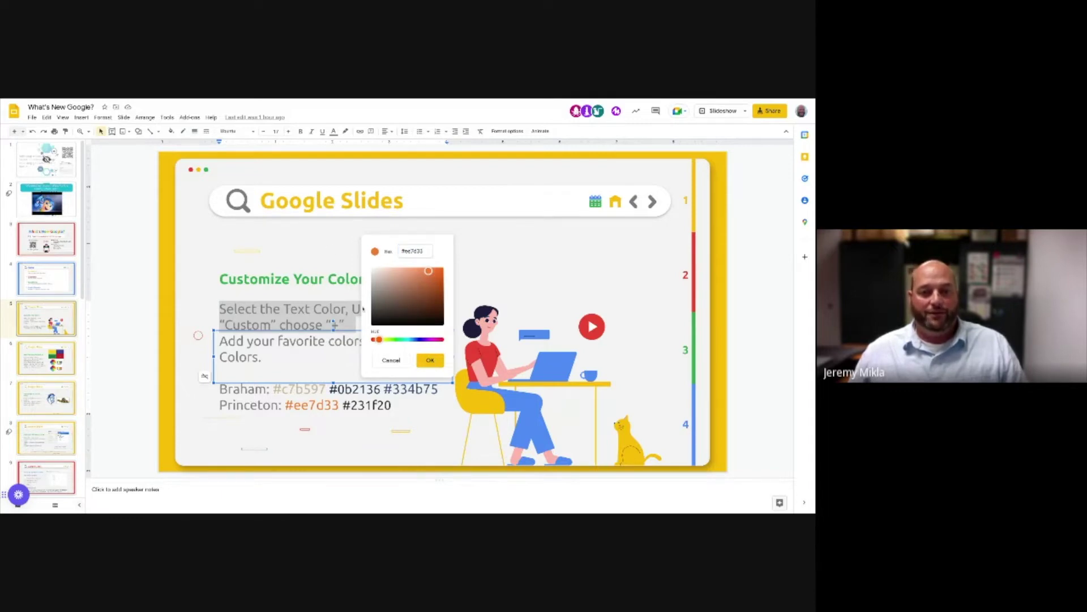
pyautogui.click(391, 361)
pyautogui.click(334, 131)
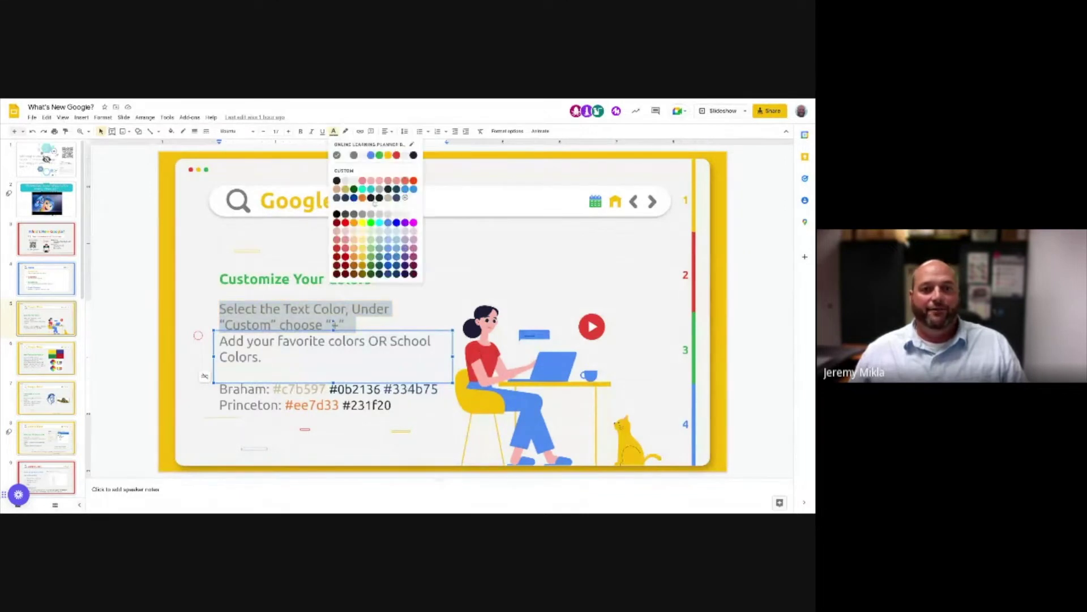
pyautogui.click(362, 198)
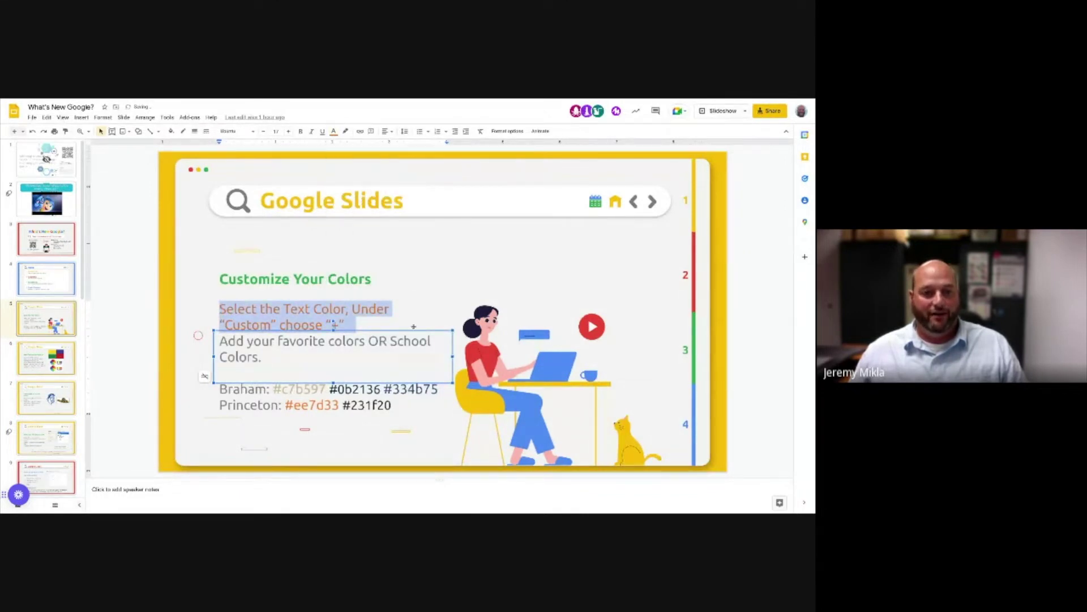
pyautogui.press('Right')
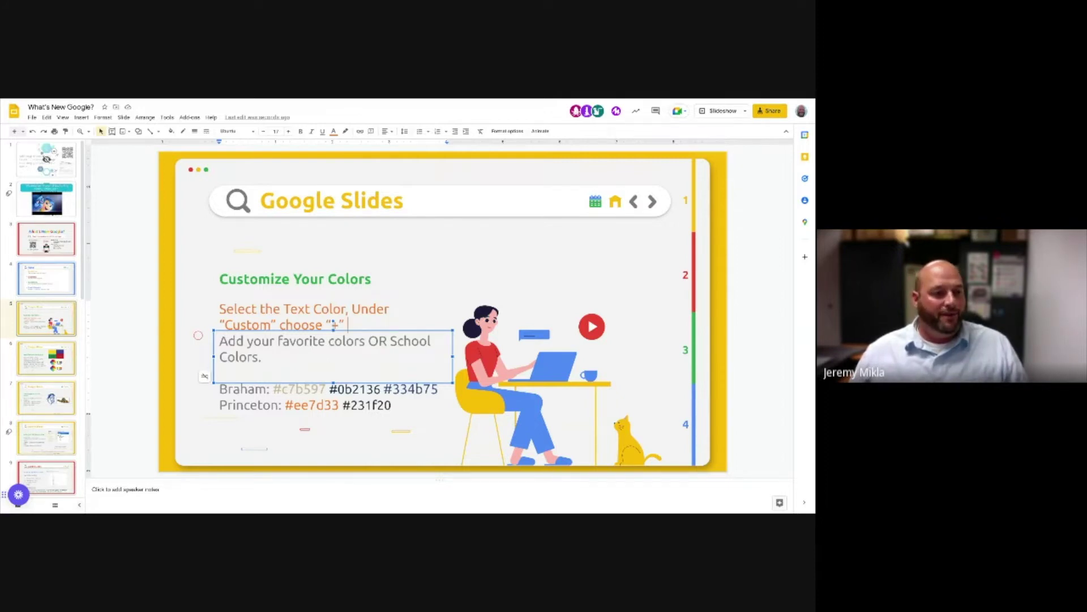
# Go past Use Effective Color Contrast to the Crop Images to Specific Shape slide and select the horse logo
pyautogui.click(36, 359)
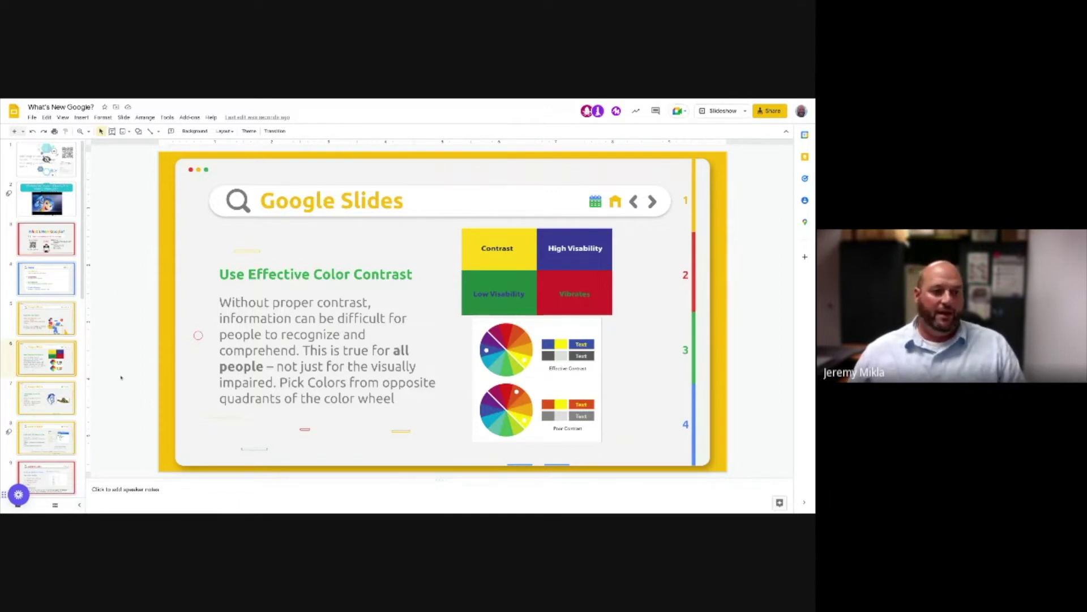
pyautogui.click(73, 390)
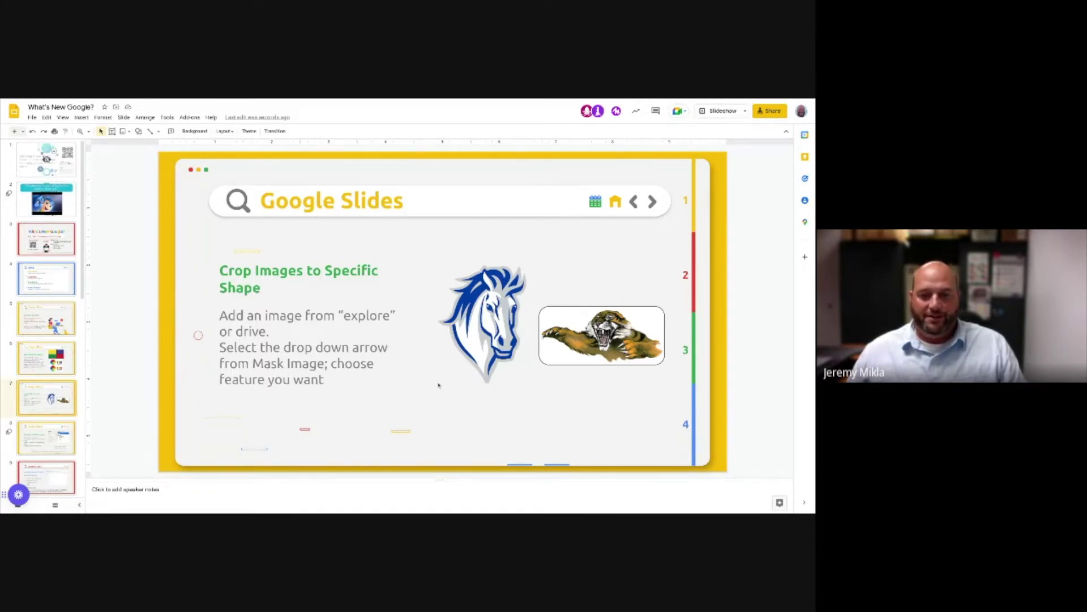
pyautogui.click(485, 310)
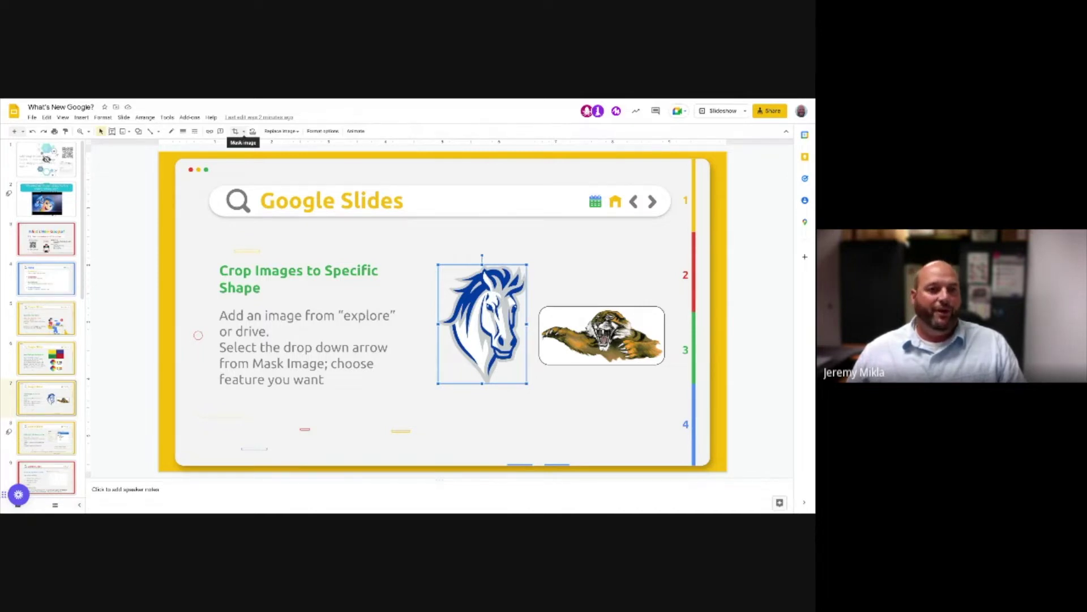
# Mask the horse logo to an oval shape
pyautogui.click(243, 131)
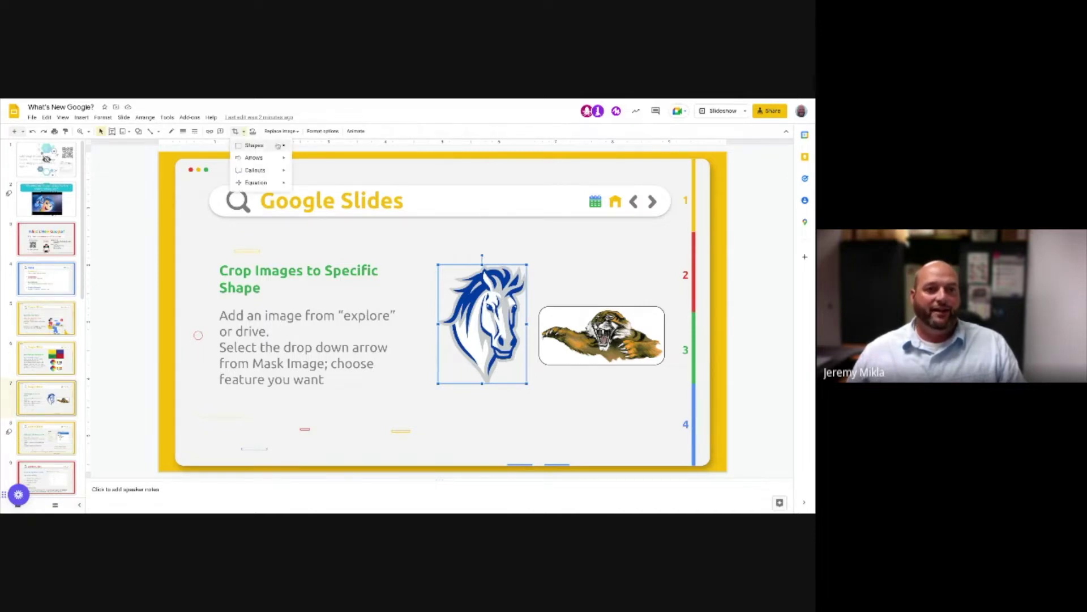
pyautogui.moveTo(278, 146)
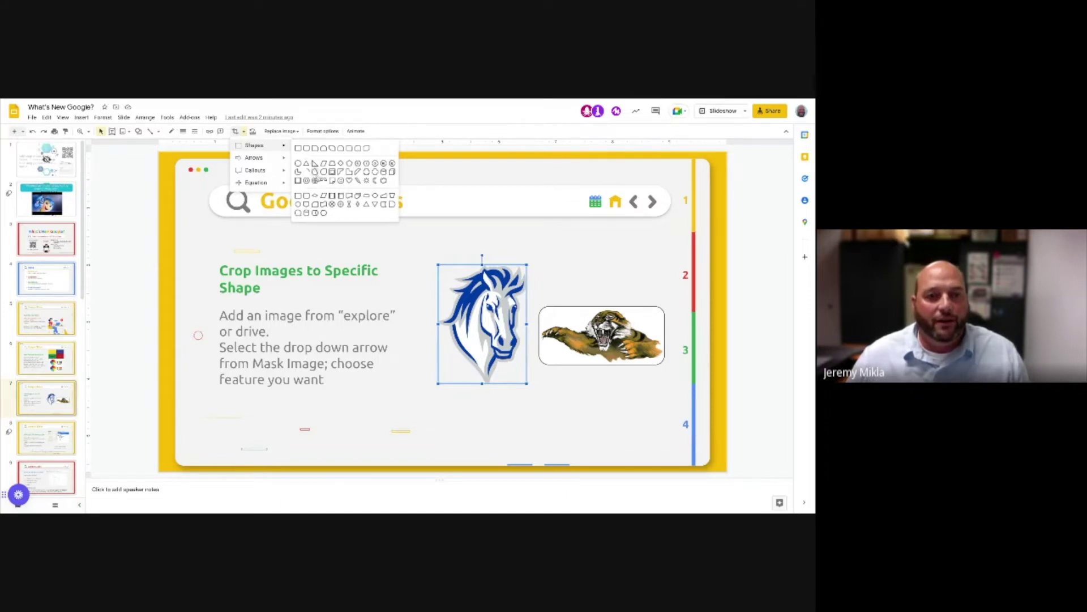
pyautogui.click(317, 181)
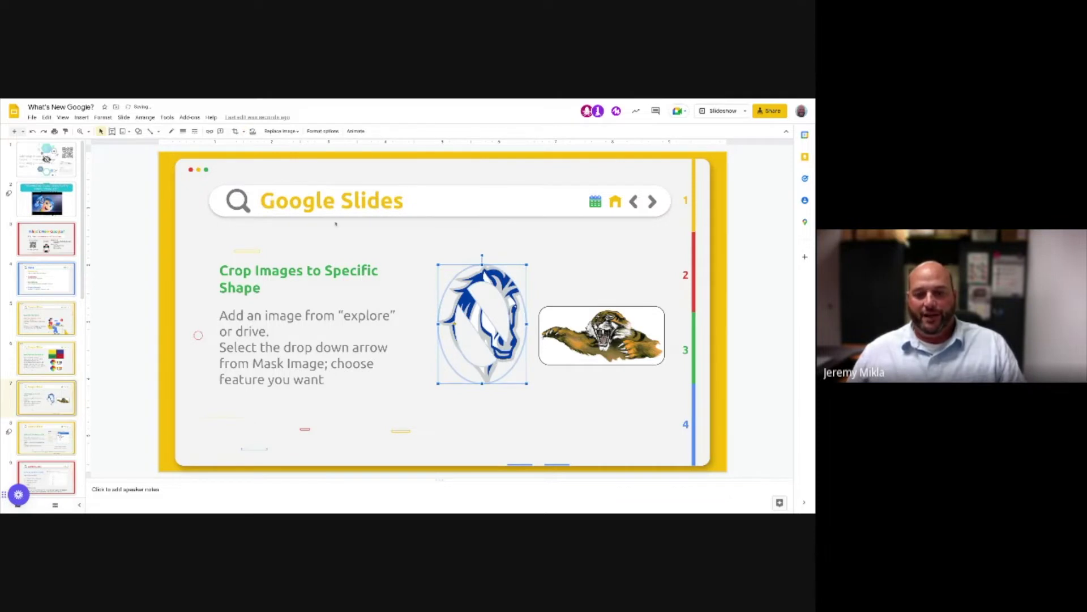
# Mask the tiger picture to an explosion callout shape
pyautogui.click(602, 335)
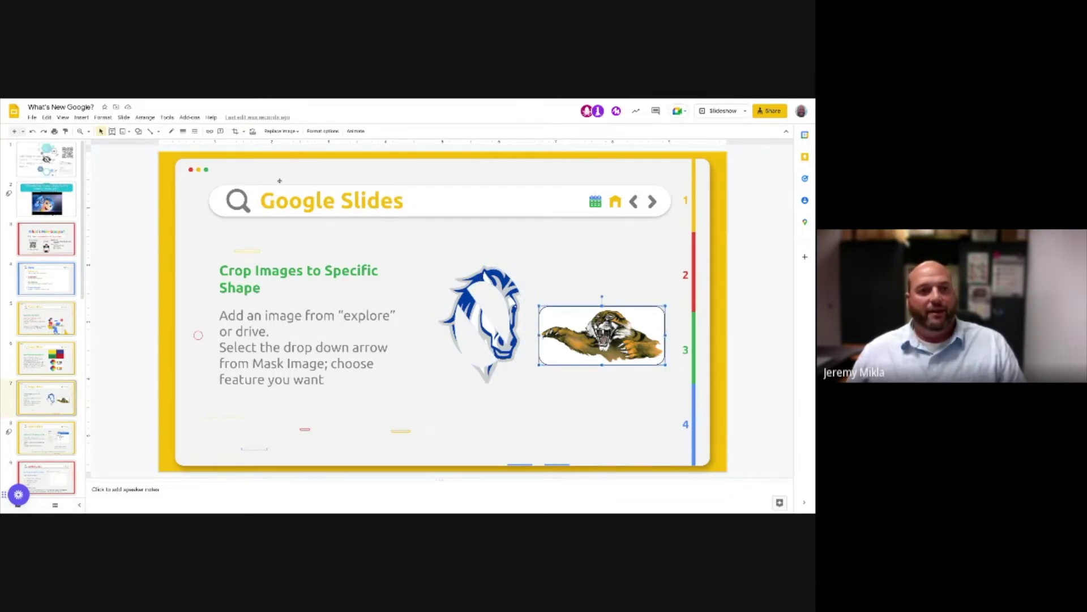
pyautogui.click(243, 130)
pyautogui.moveTo(267, 168)
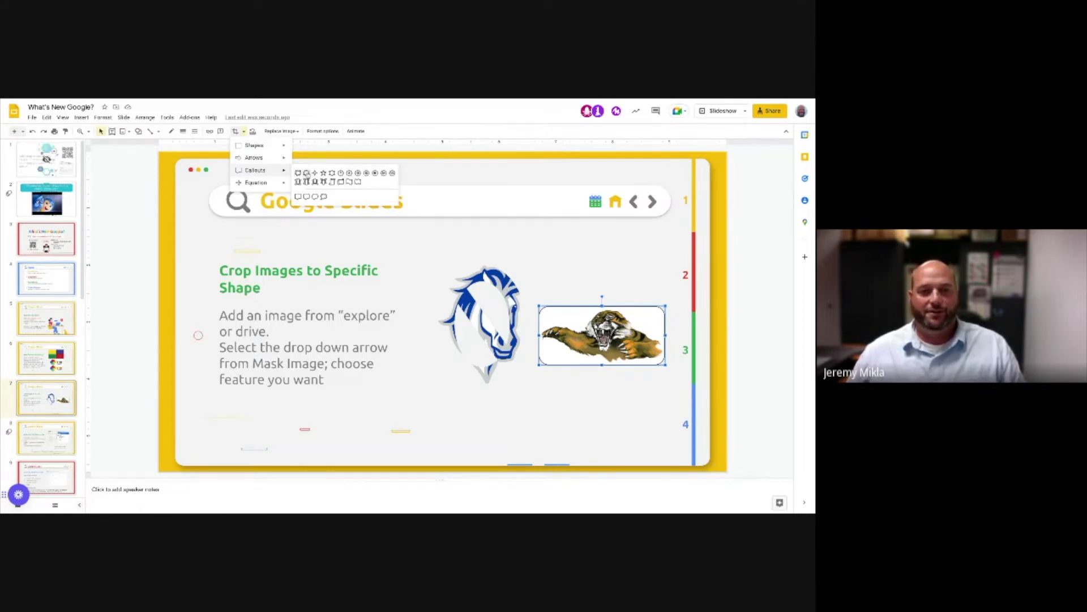
pyautogui.click(306, 173)
pyautogui.click(524, 238)
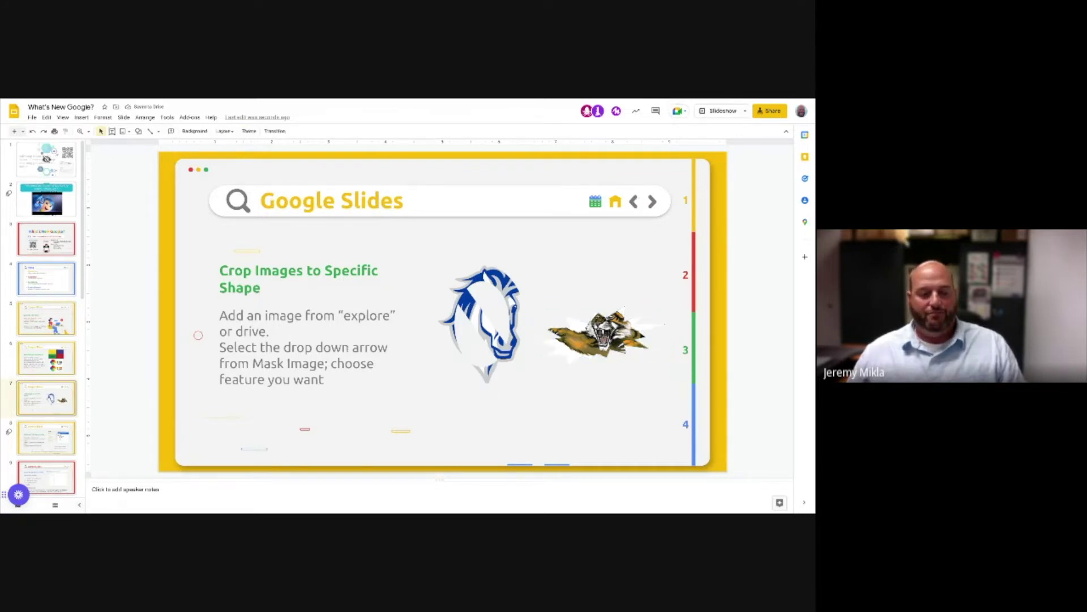
# Open slide 8, Include Q & A in Presentation
pyautogui.scroll(-1, 52, 395)
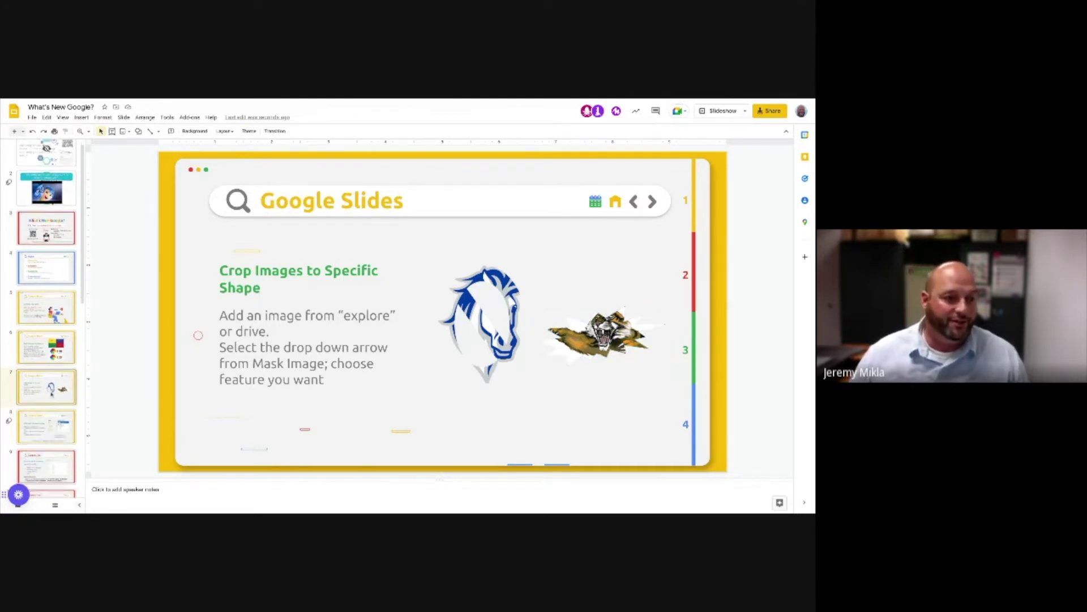
pyautogui.scroll(-3, 52, 394)
pyautogui.click(48, 328)
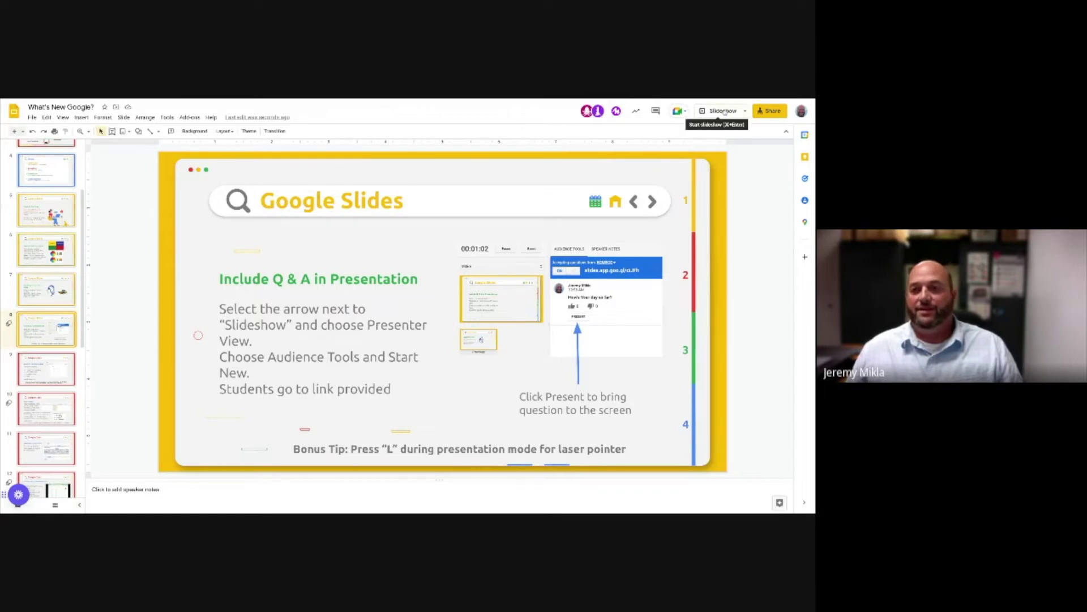
# Present, move on to the Google Docs slide, then switch to the 'Using the @ symbol for shortcuts' document
pyautogui.click(747, 111)
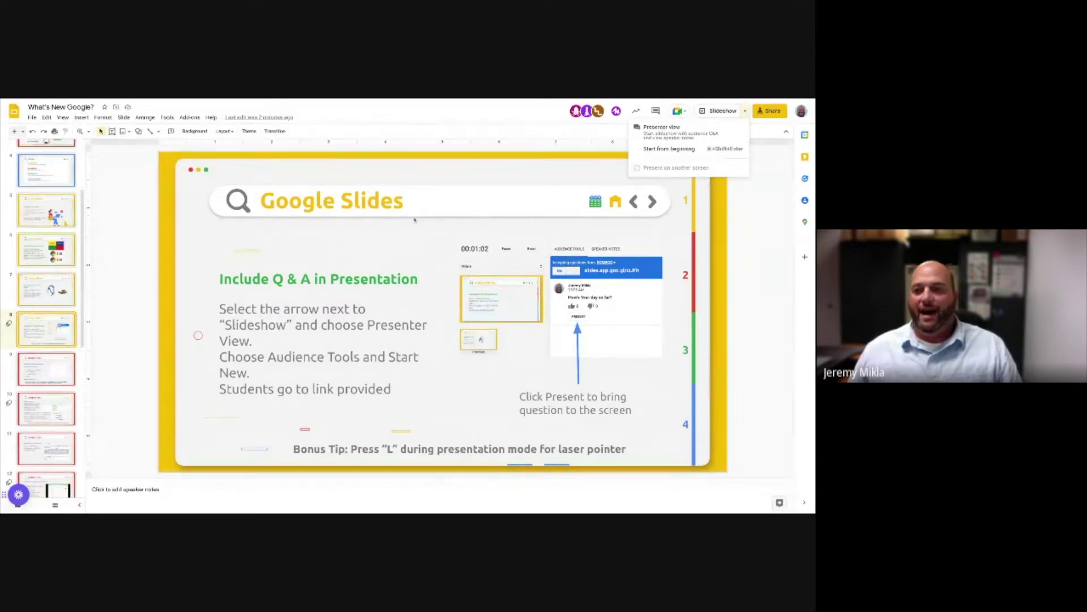
pyautogui.click(46, 368)
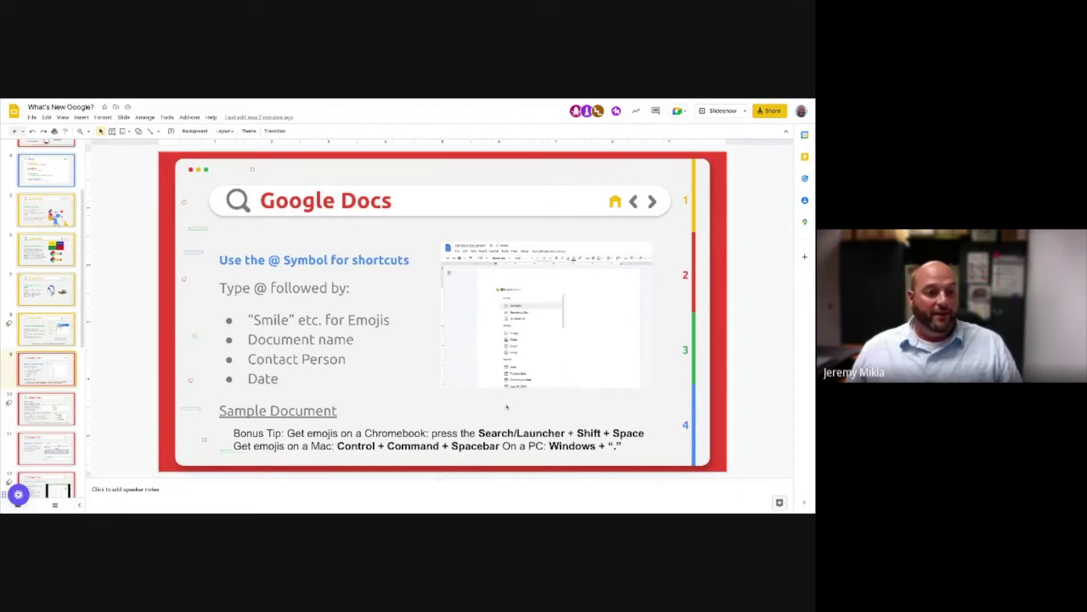
pyautogui.scroll(-1, 53, 385)
pyautogui.scroll(-2, 52, 385)
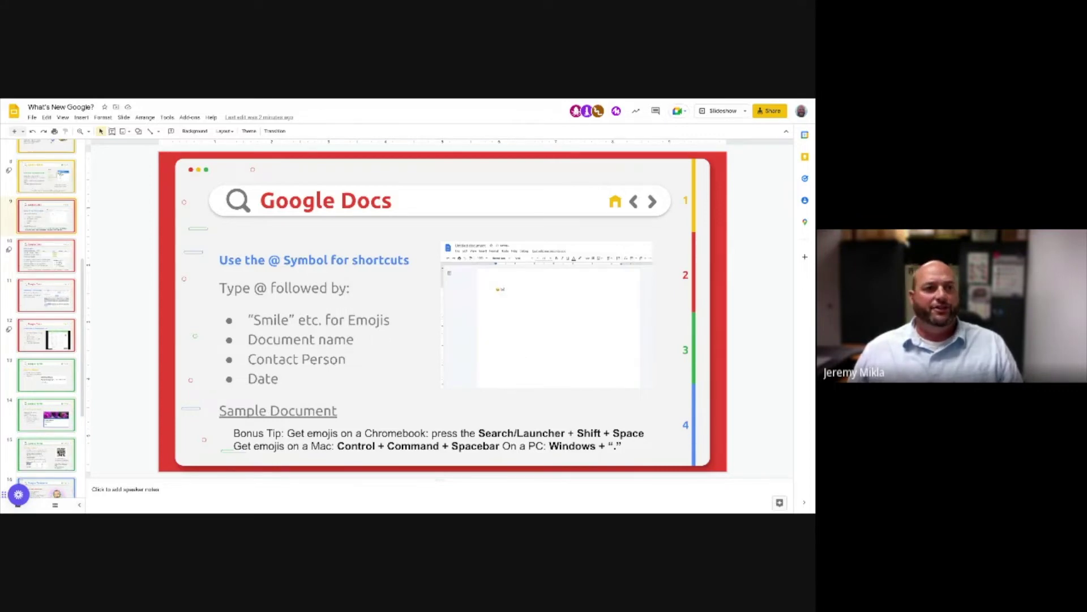
pyautogui.hotkey('alt', 'Tab')
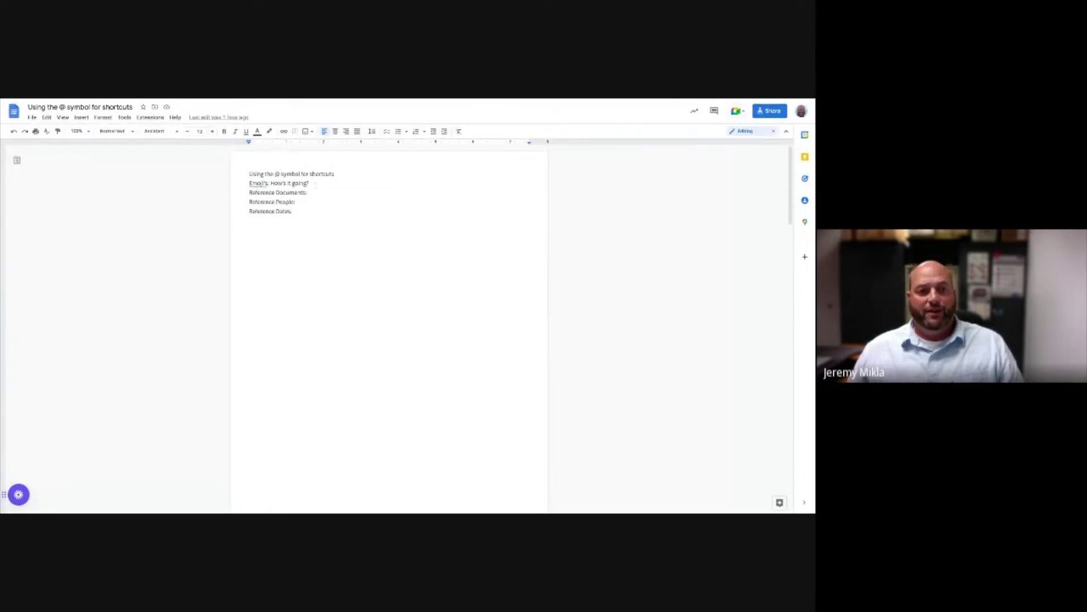
pyautogui.click(331, 182)
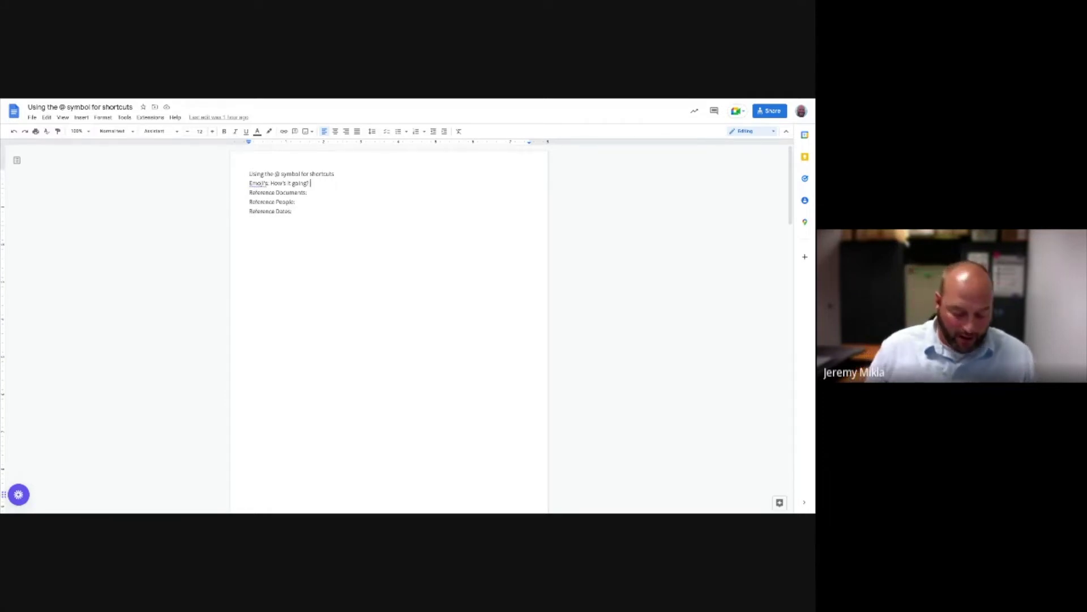
pyautogui.write('@')
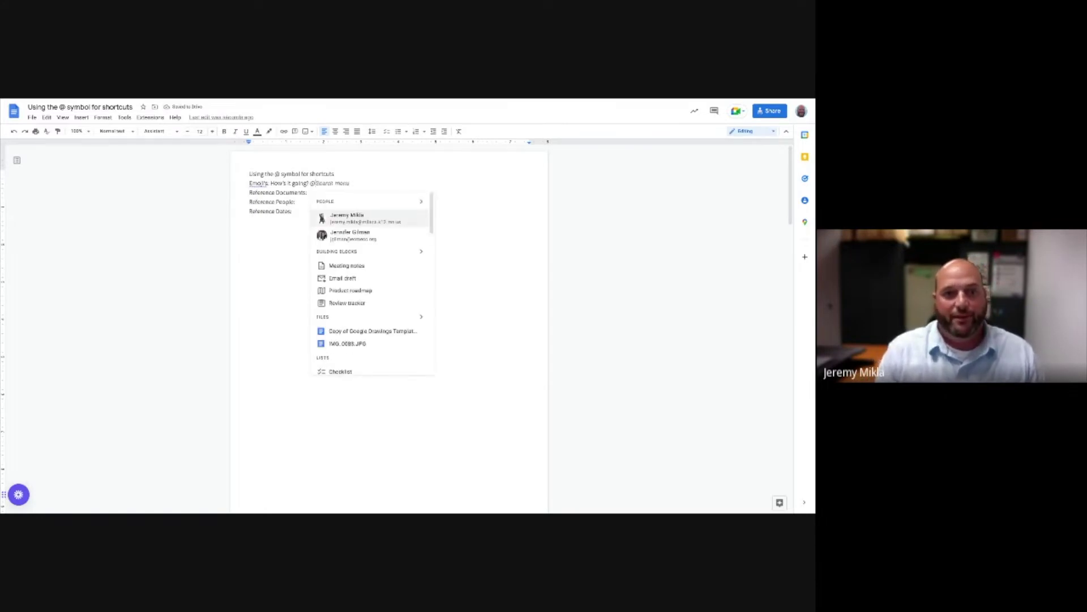
pyautogui.write('smile')
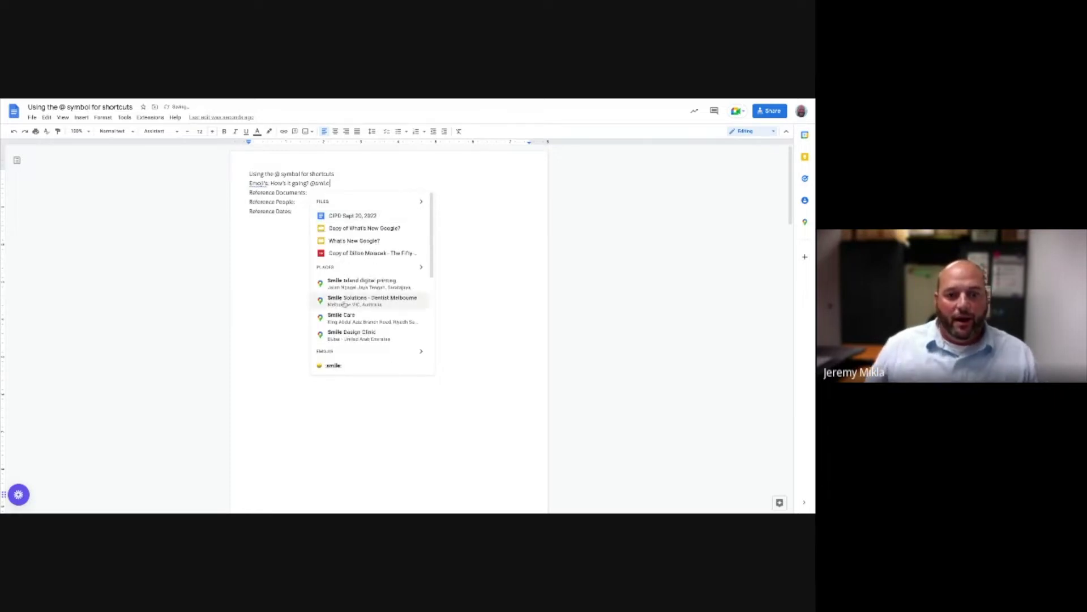
pyautogui.scroll(-4, 349, 329)
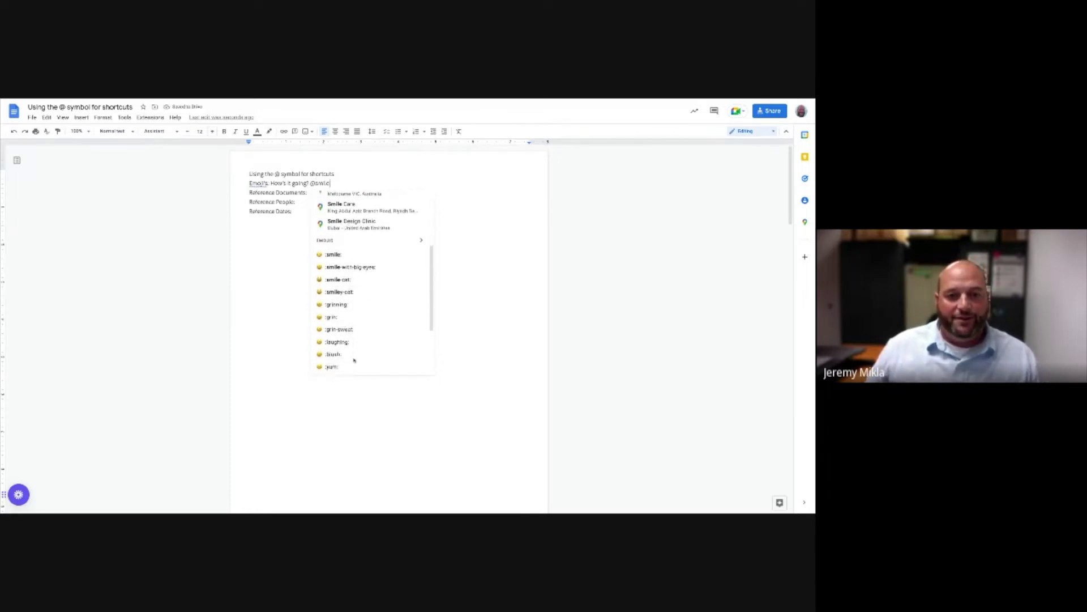
pyautogui.scroll(-1, 354, 360)
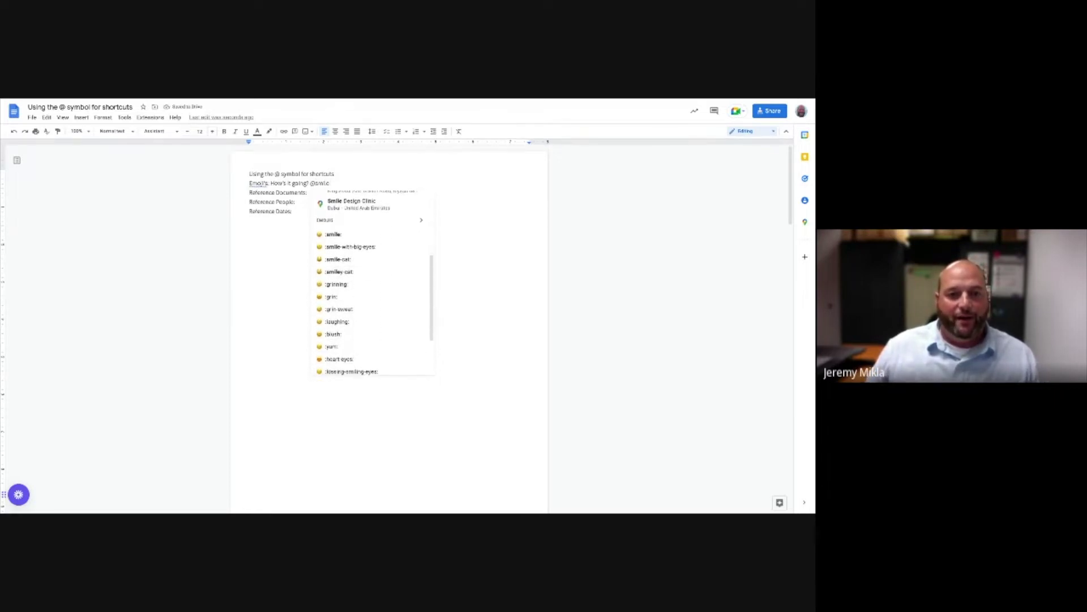
pyautogui.click(335, 359)
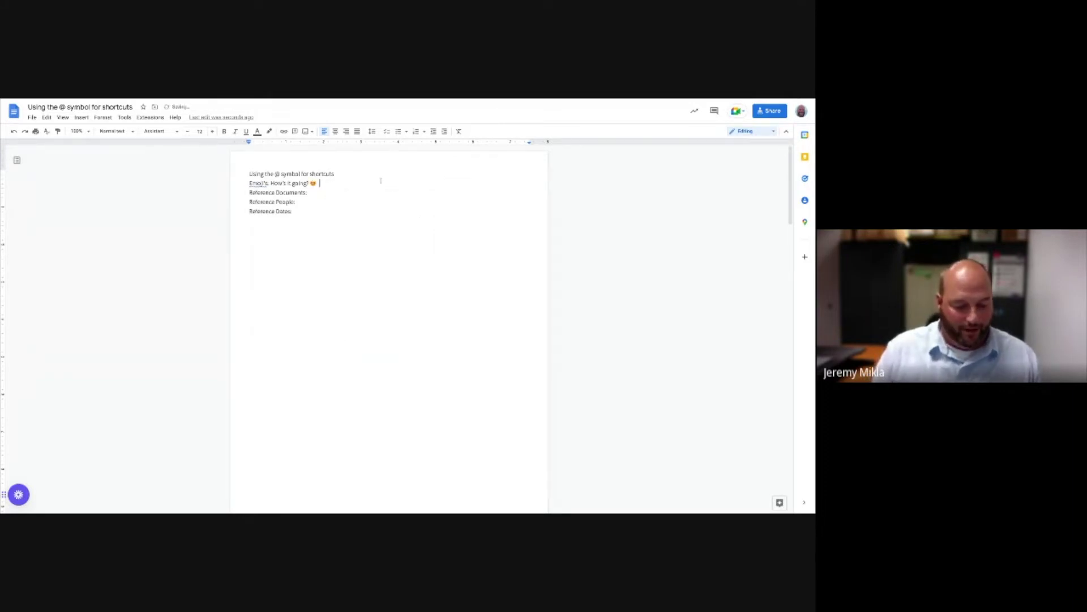
pyautogui.write('@goat')
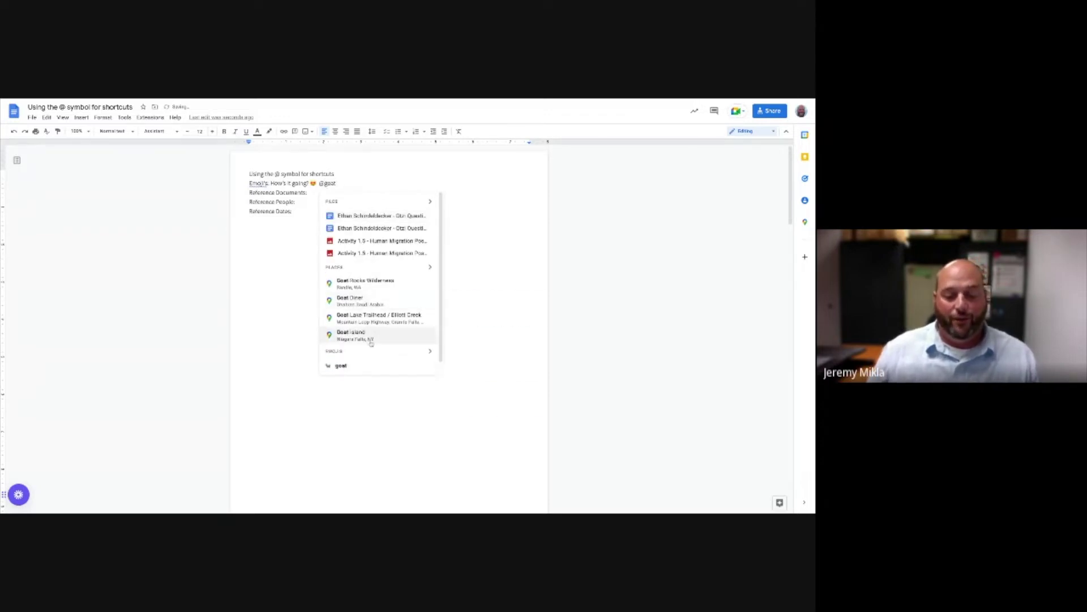
pyautogui.scroll(-1, 362, 337)
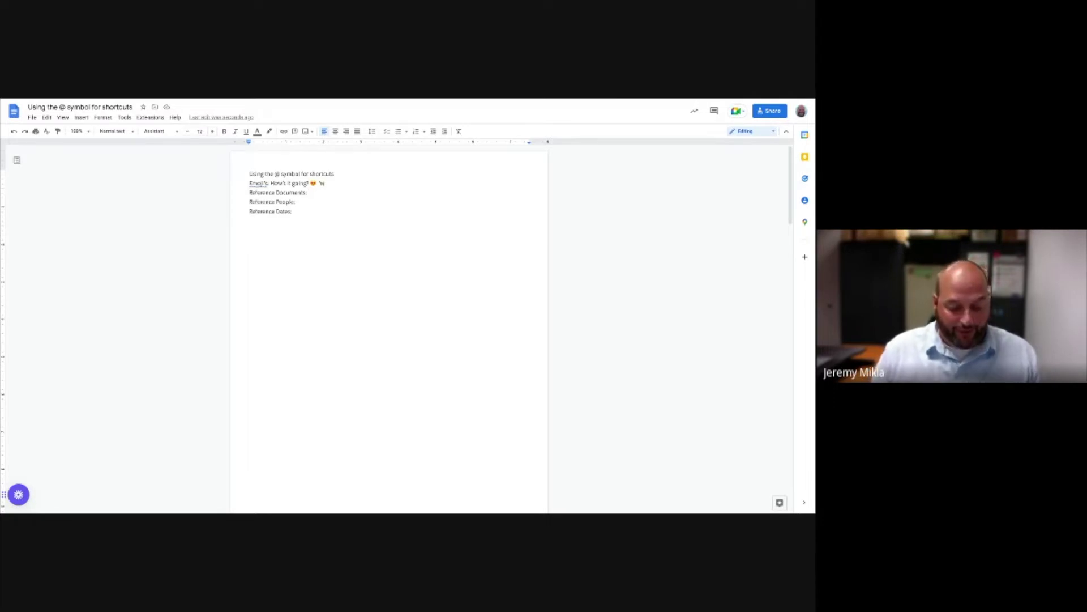
pyautogui.write('@')
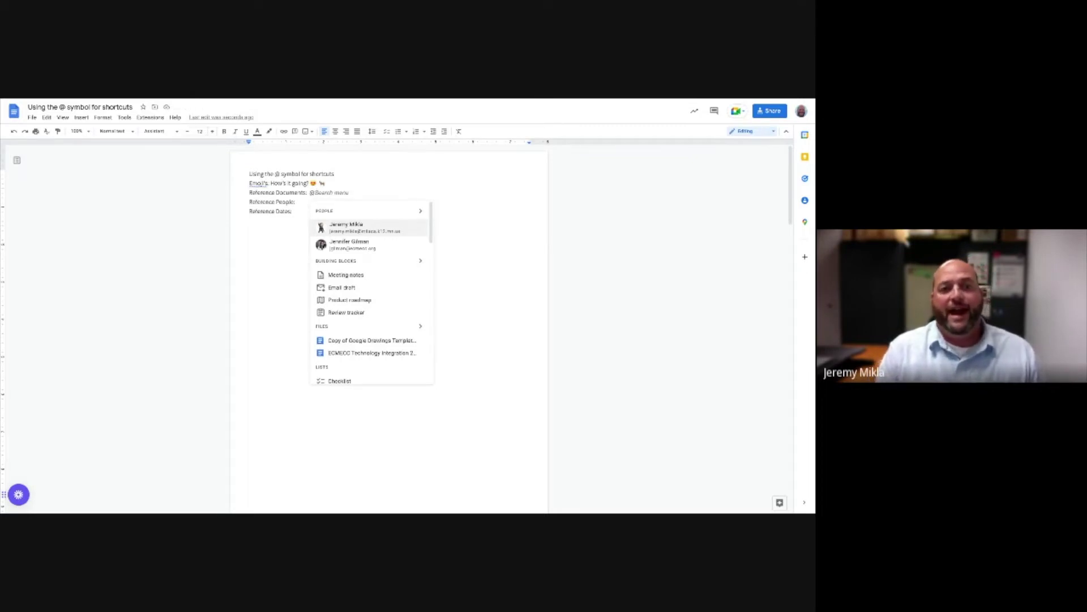
pyautogui.write('ECMEC')
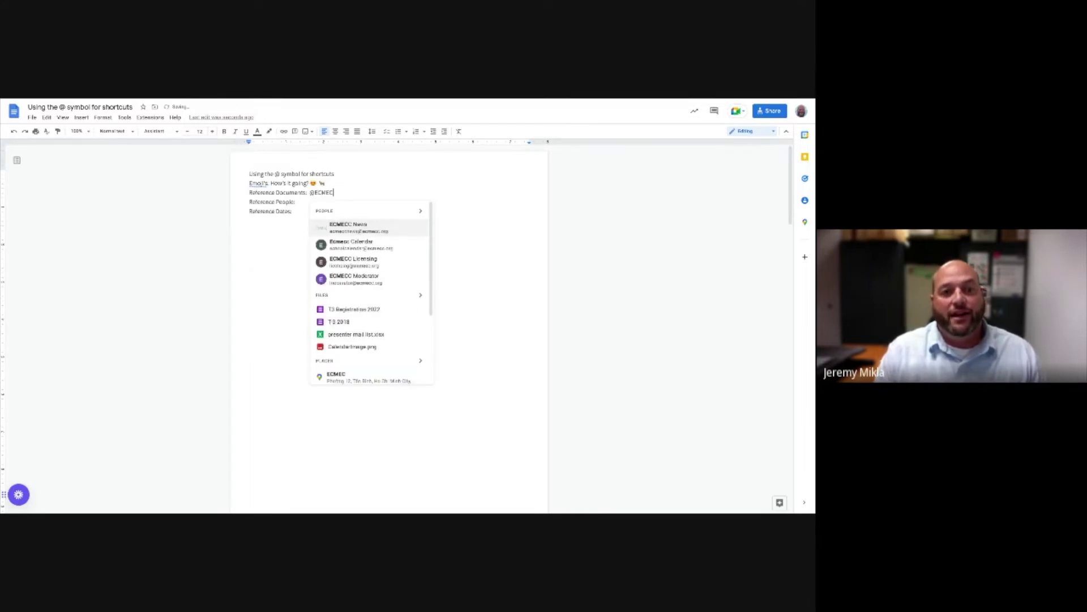
pyautogui.press('Down')
pyautogui.press('Down')
pyautogui.press('Down')
pyautogui.press('Down')
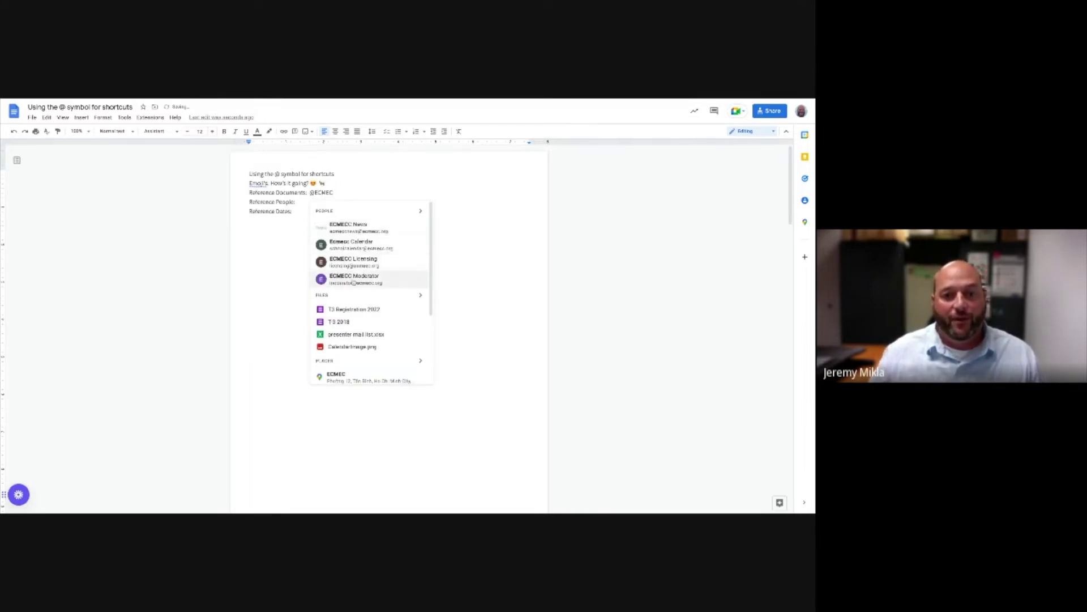
pyautogui.press('Return')
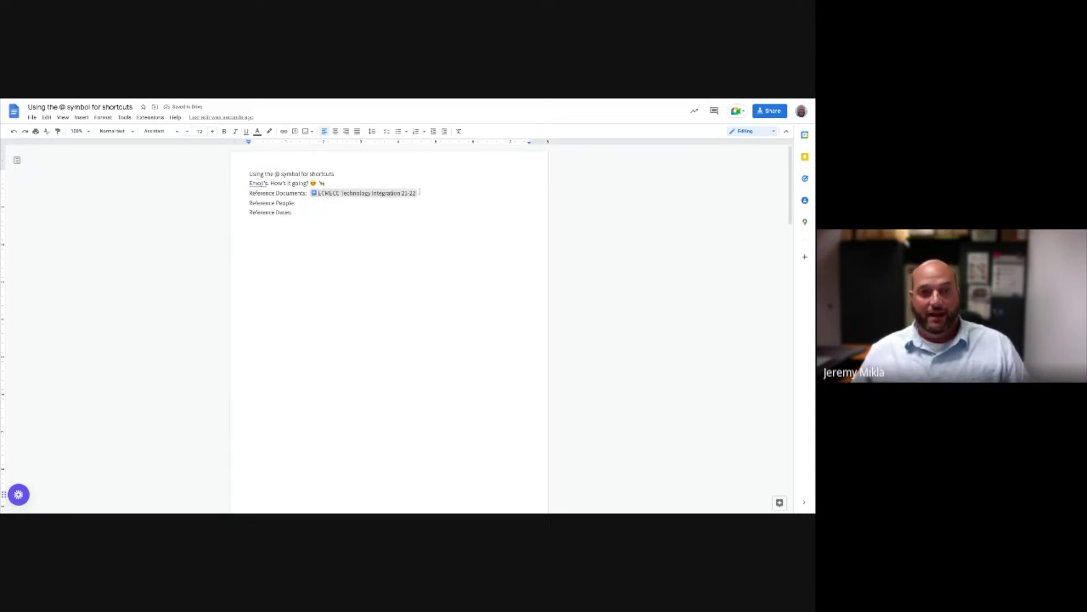
pyautogui.press('Left')
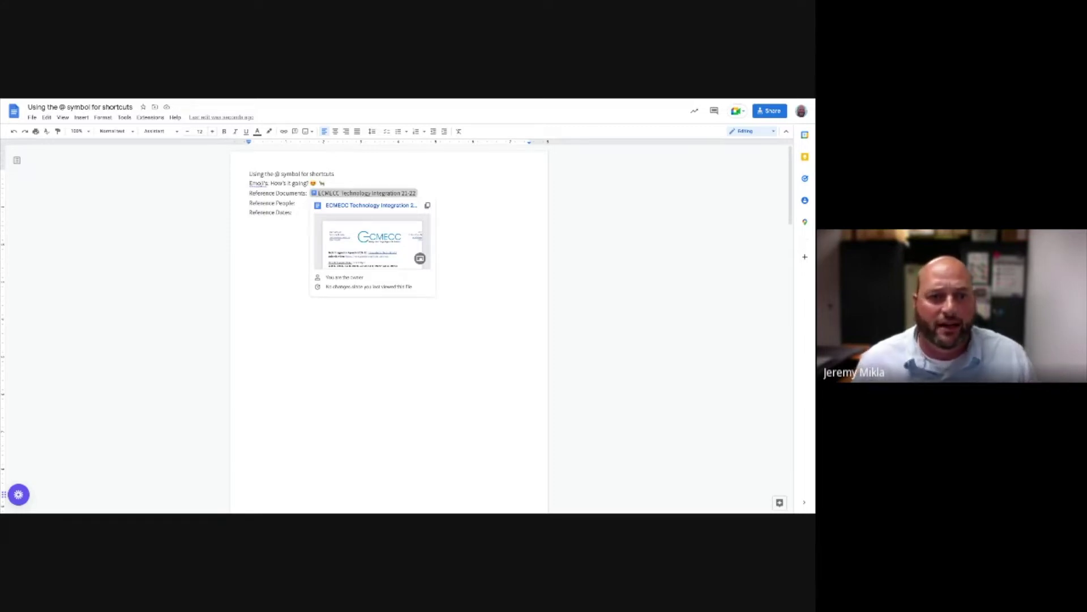
pyautogui.moveTo(370, 247)
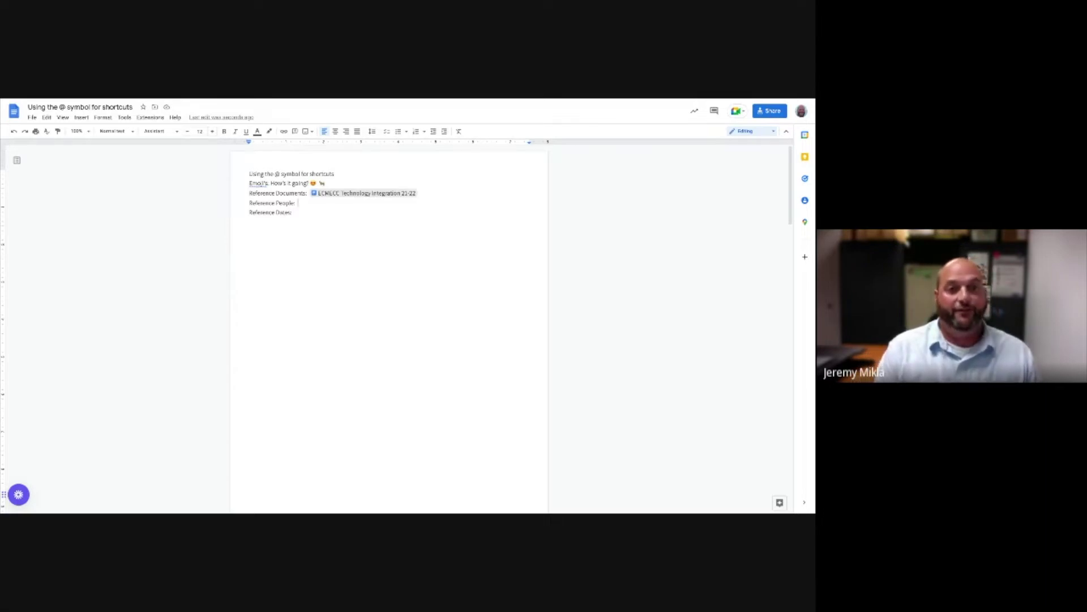
pyautogui.write('@')
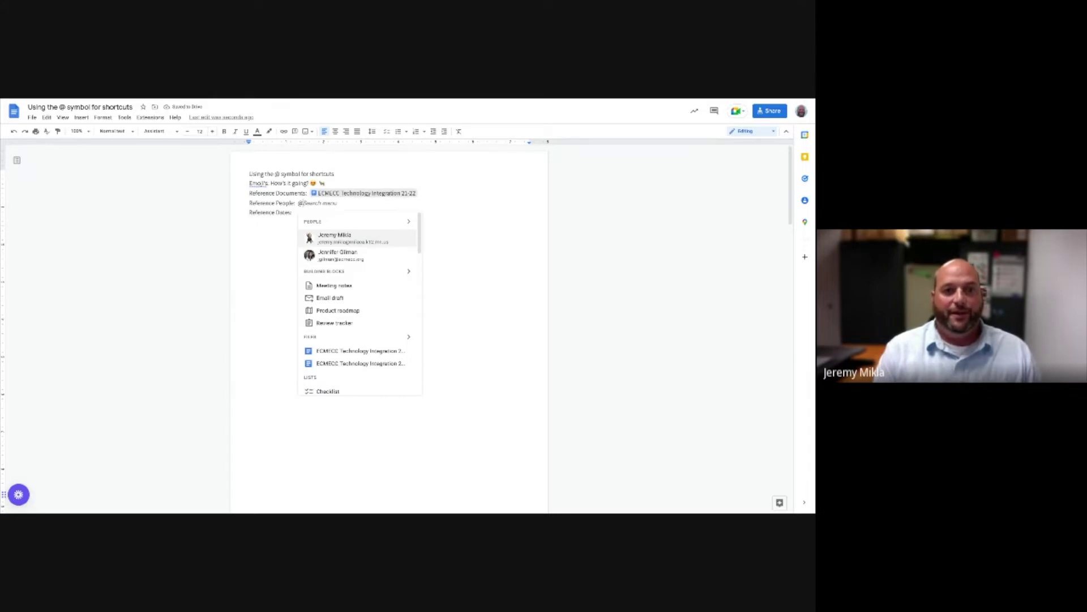
pyautogui.write('cory')
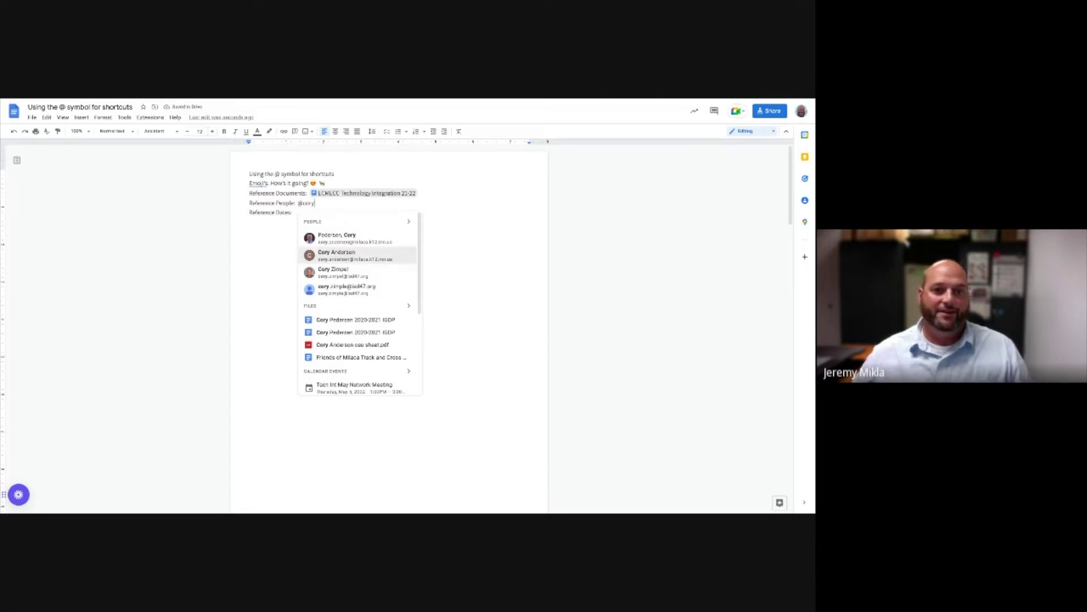
# Add the person chip and a Sep 14, 2022 date chip, then return to the Insert Features slide
pyautogui.click(336, 254)
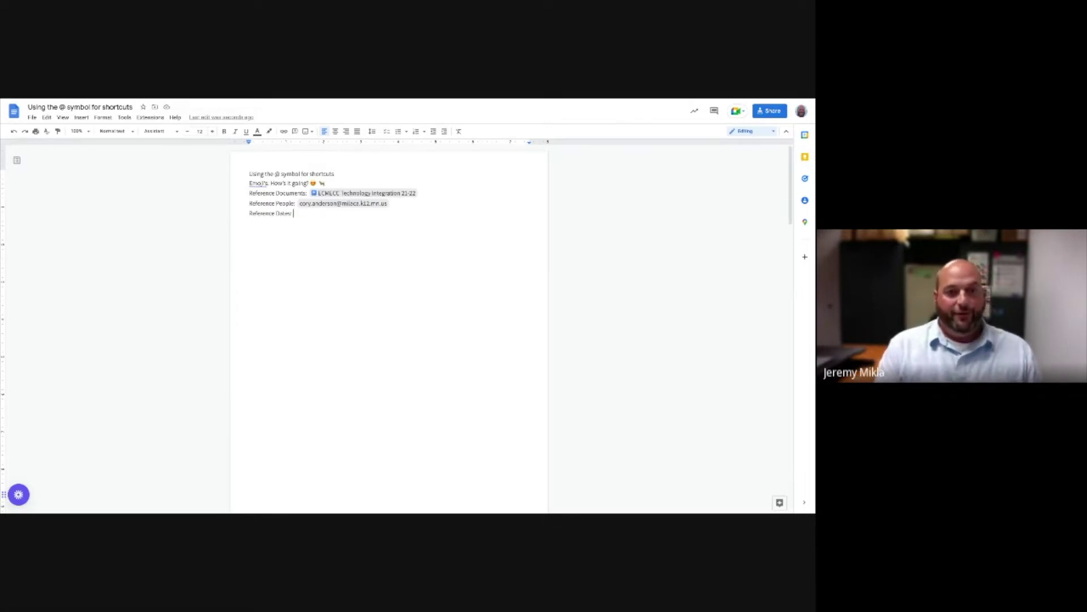
pyautogui.write('@')
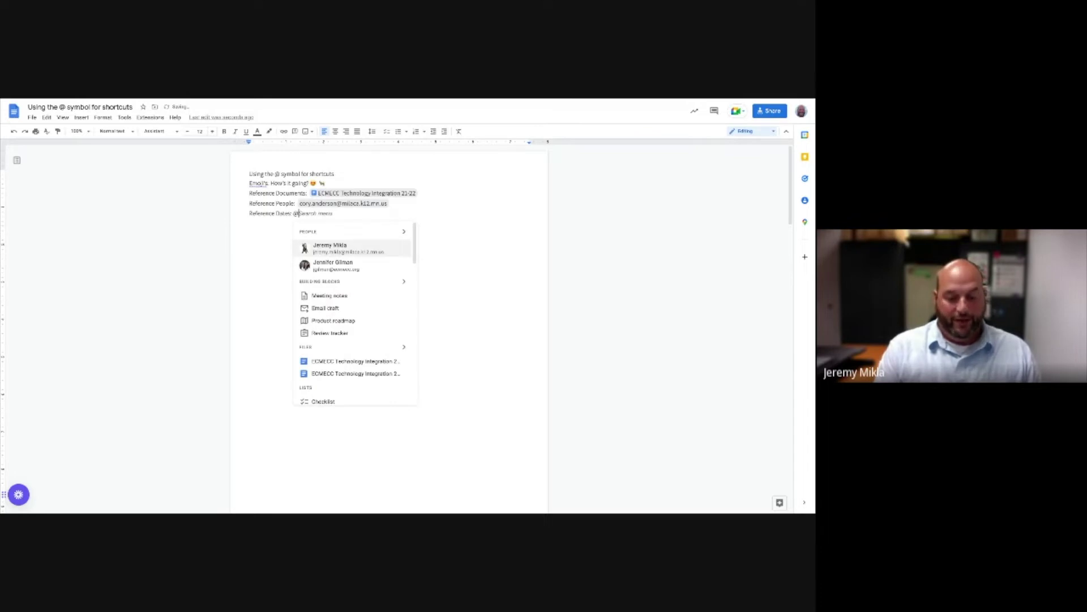
pyautogui.write('9/')
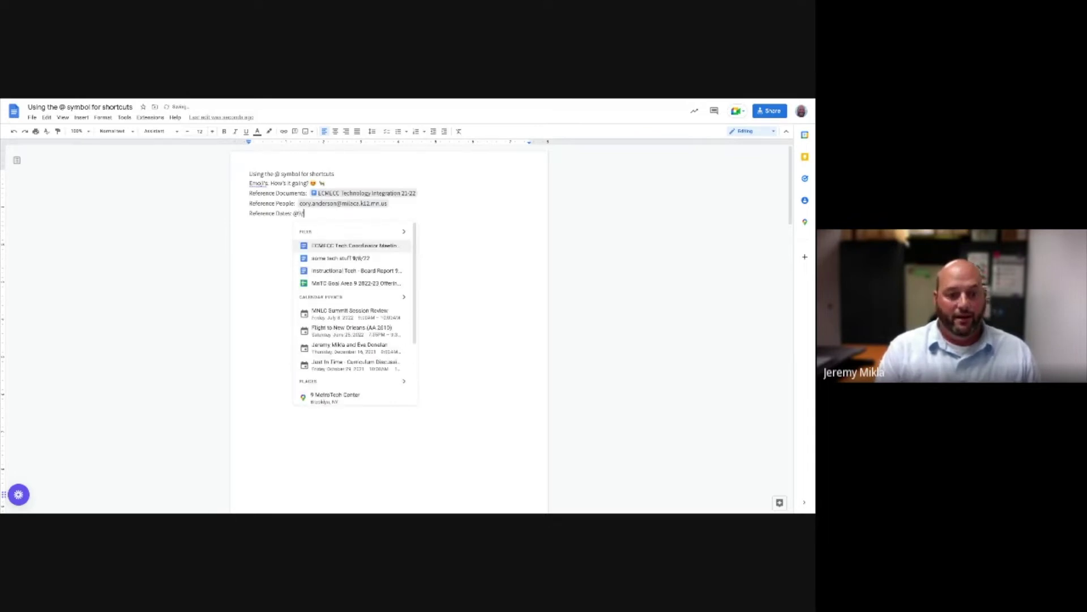
pyautogui.write('14/22')
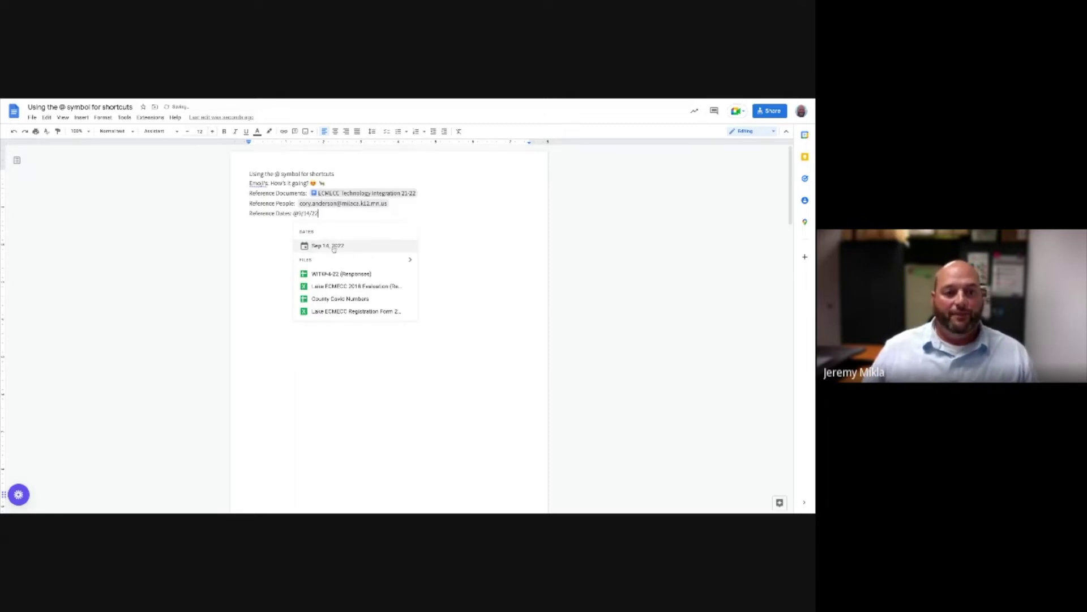
pyautogui.click(336, 246)
pyautogui.click(388, 269)
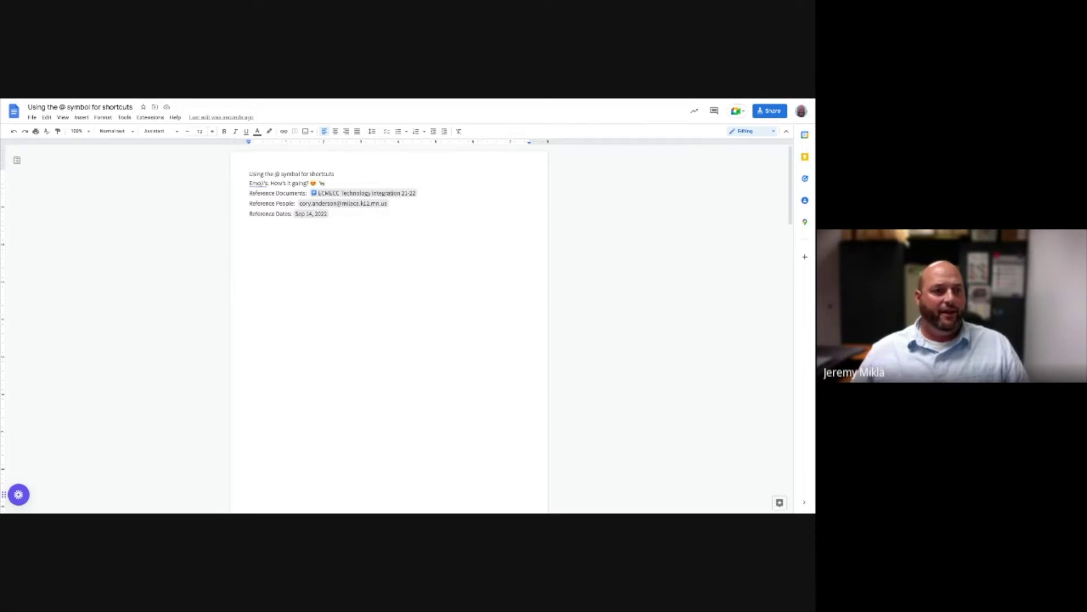
pyautogui.hotkey('alt', 'Tab')
pyautogui.press('Down')
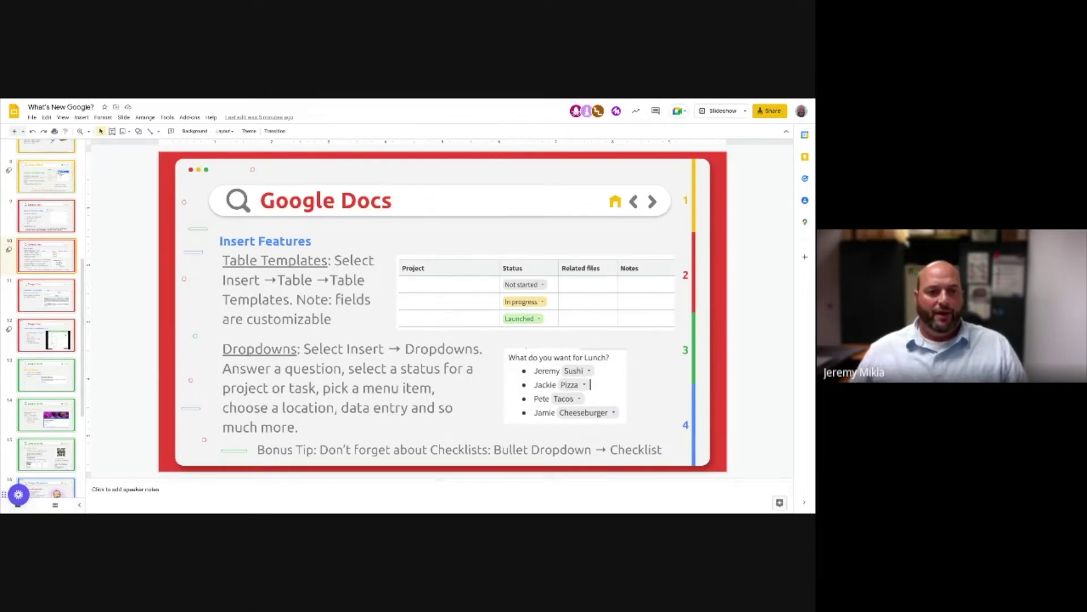
# Switch to the sample document holding the Project/Status table with status dropdowns
pyautogui.hotkey('alt', 'Tab')
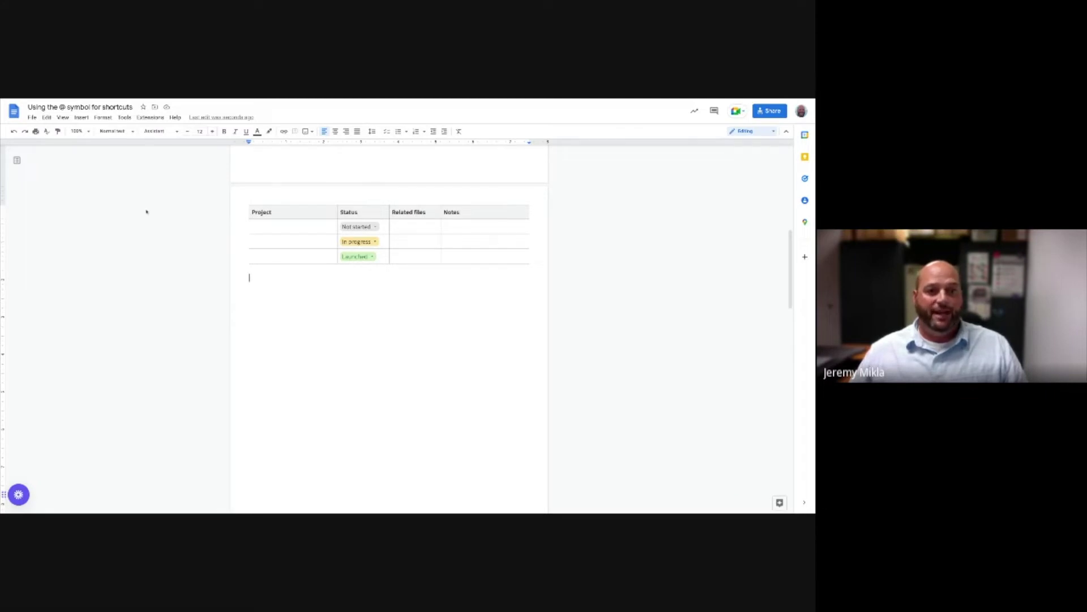
# Insert a second table from the Review tracker table template
pyautogui.click(82, 117)
pyautogui.moveTo(105, 147)
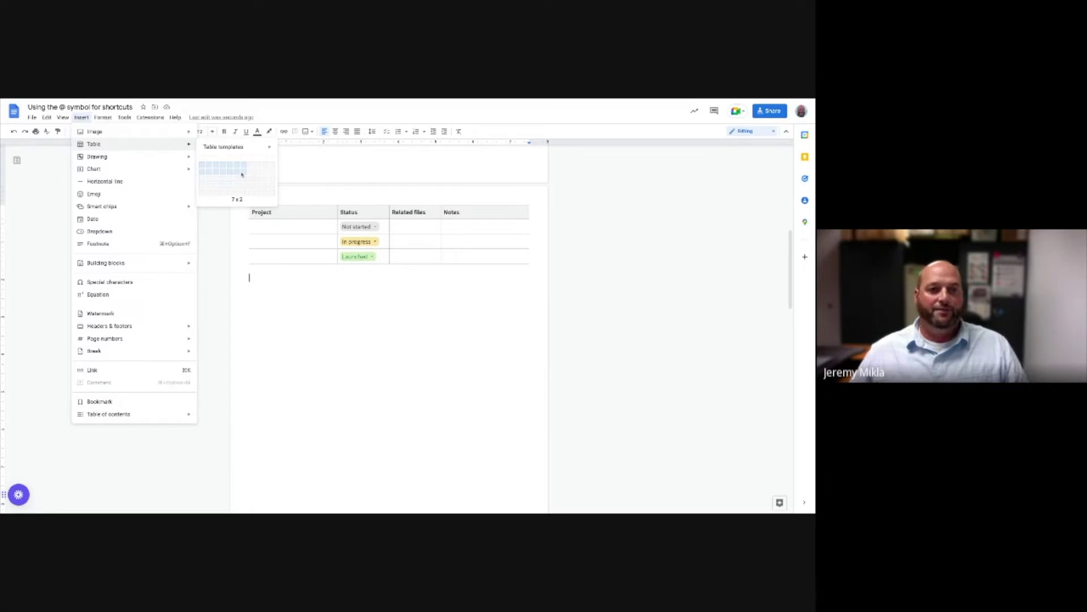
pyautogui.moveTo(230, 148)
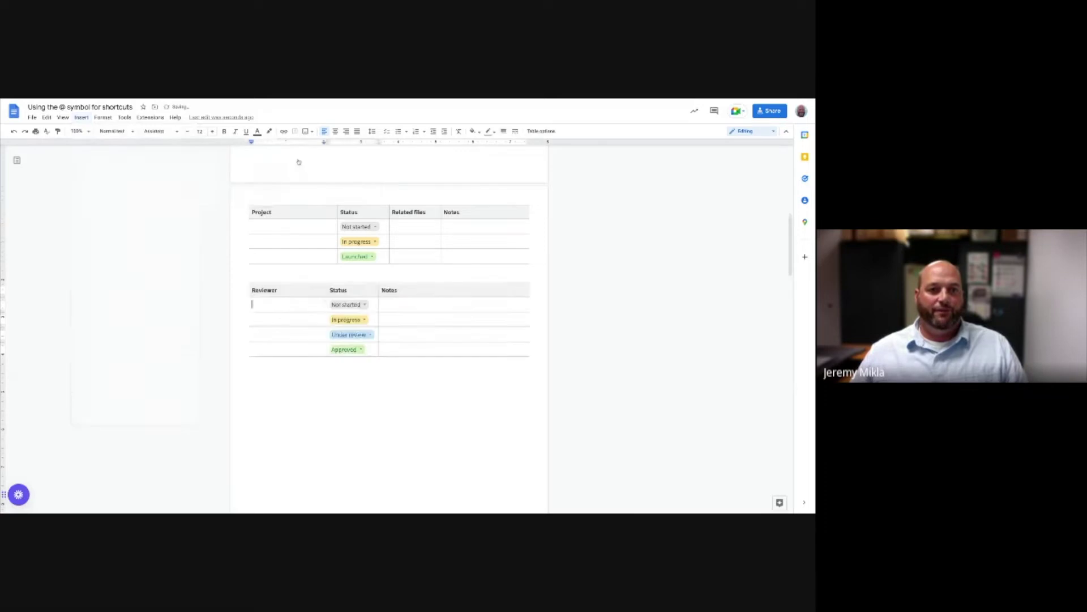
pyautogui.click(311, 162)
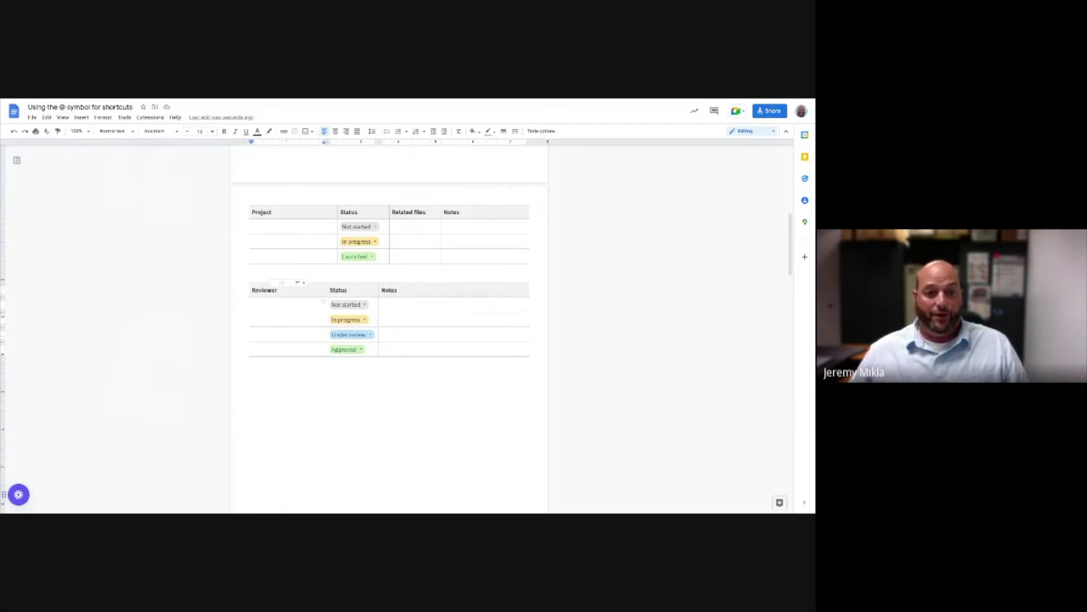
# Rename the Reviewer header to 'Peer Reviewer' and preview the Not started status options
pyautogui.click(277, 290)
pyautogui.moveTo(277, 289); pyautogui.dragTo(251, 290)
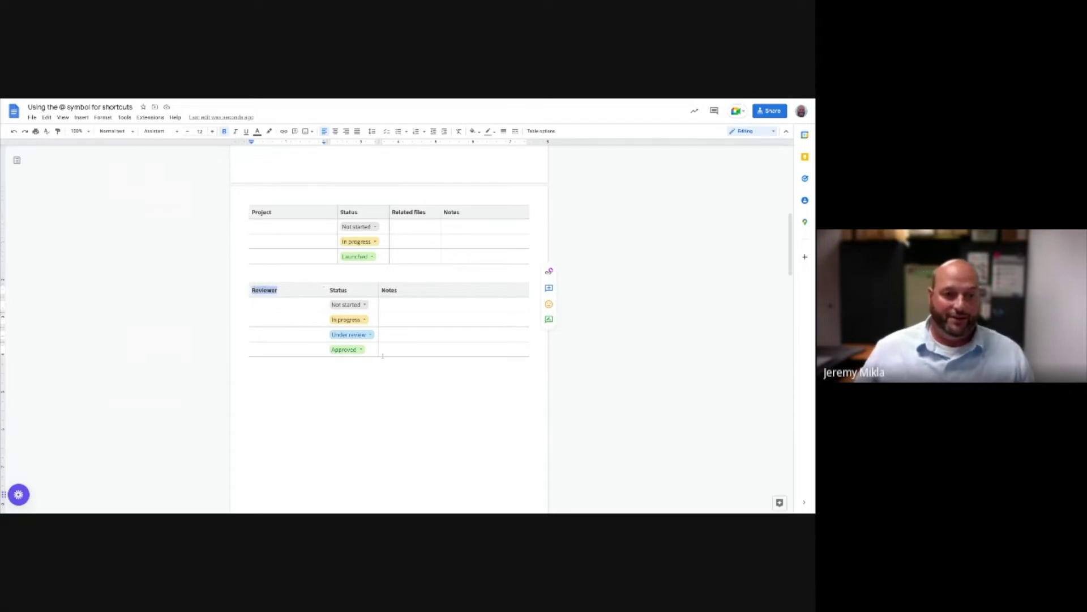
pyautogui.write('Peer')
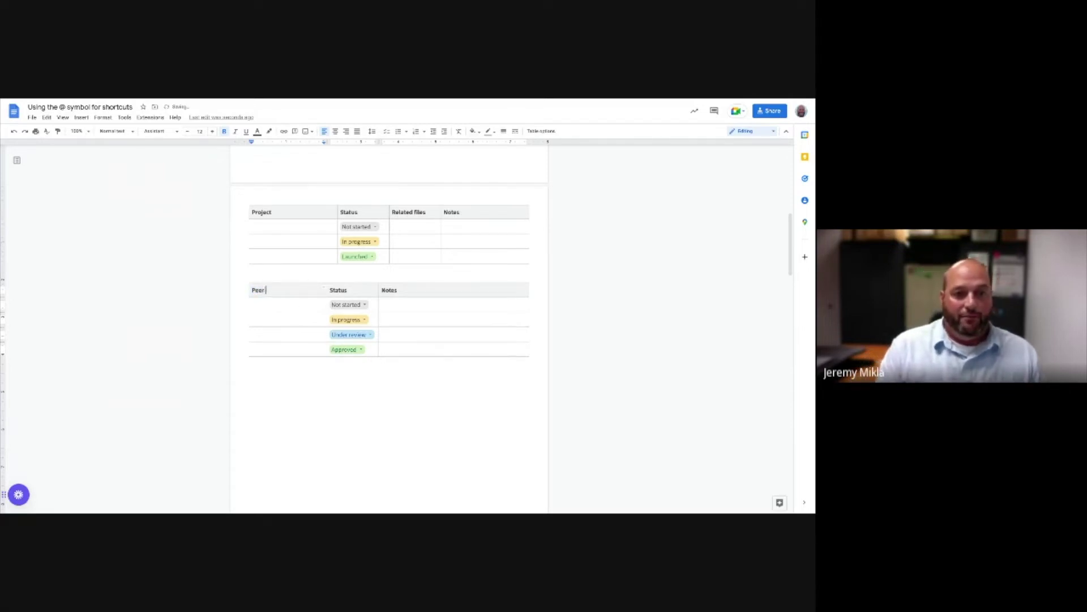
pyautogui.write(' Review')
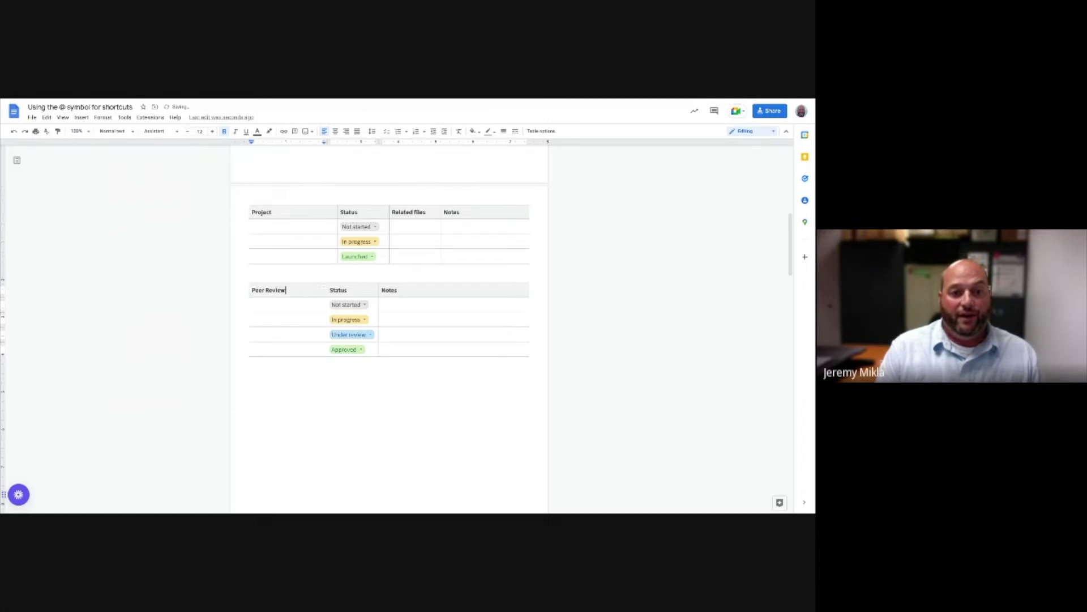
pyautogui.write('er')
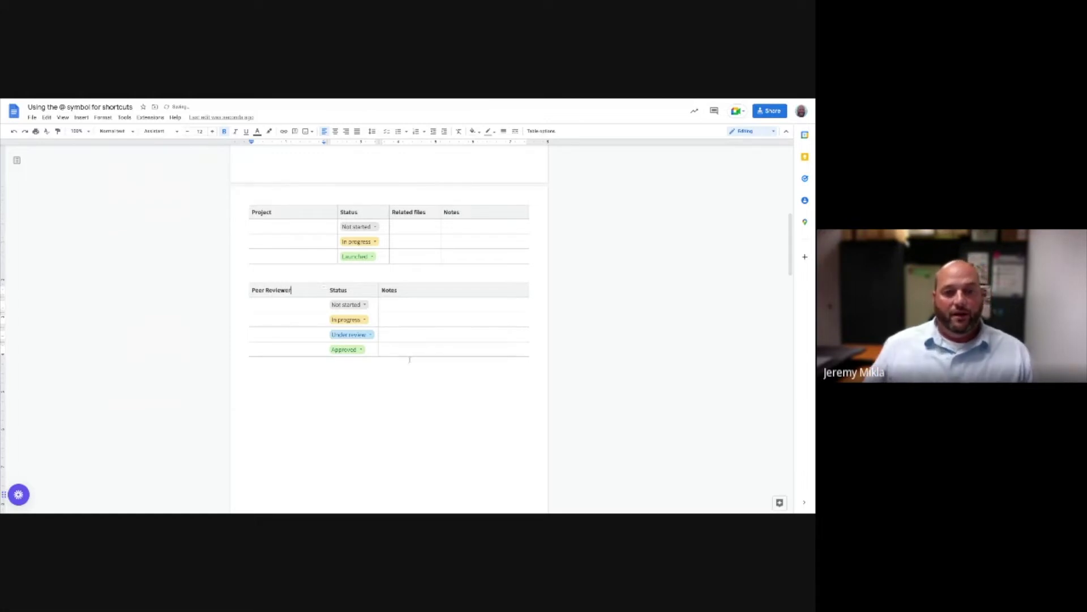
pyautogui.click(357, 304)
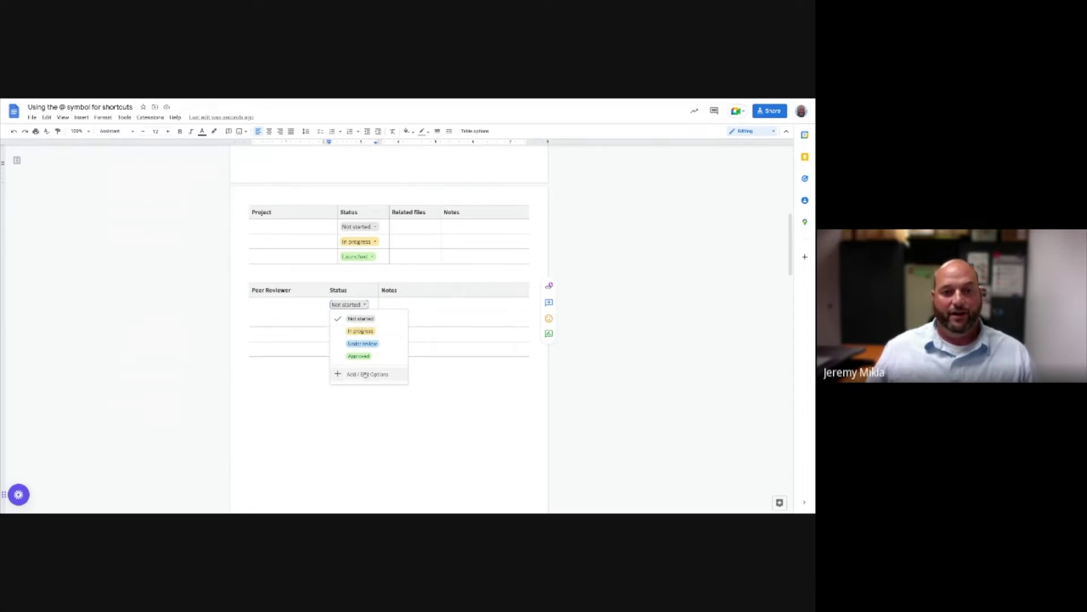
pyautogui.click(400, 300)
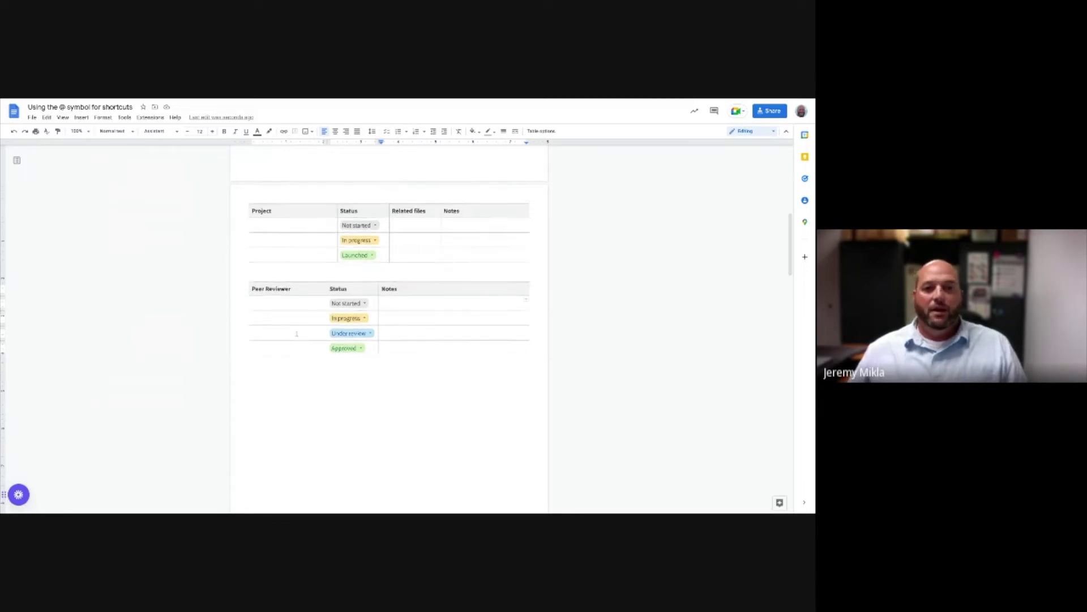
pyautogui.scroll(-3, 296, 334)
# Add a sixth bullet with a new person's name to the 'What do you want for lunch?' list
pyautogui.scroll(-10, 296, 334)
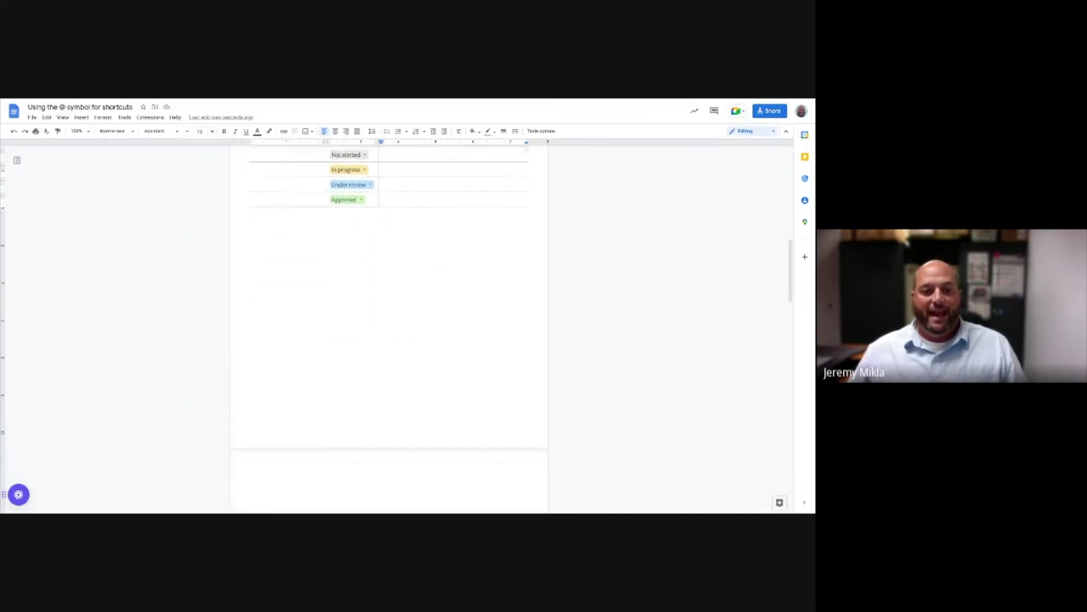
pyautogui.scroll(-2, 389, 329)
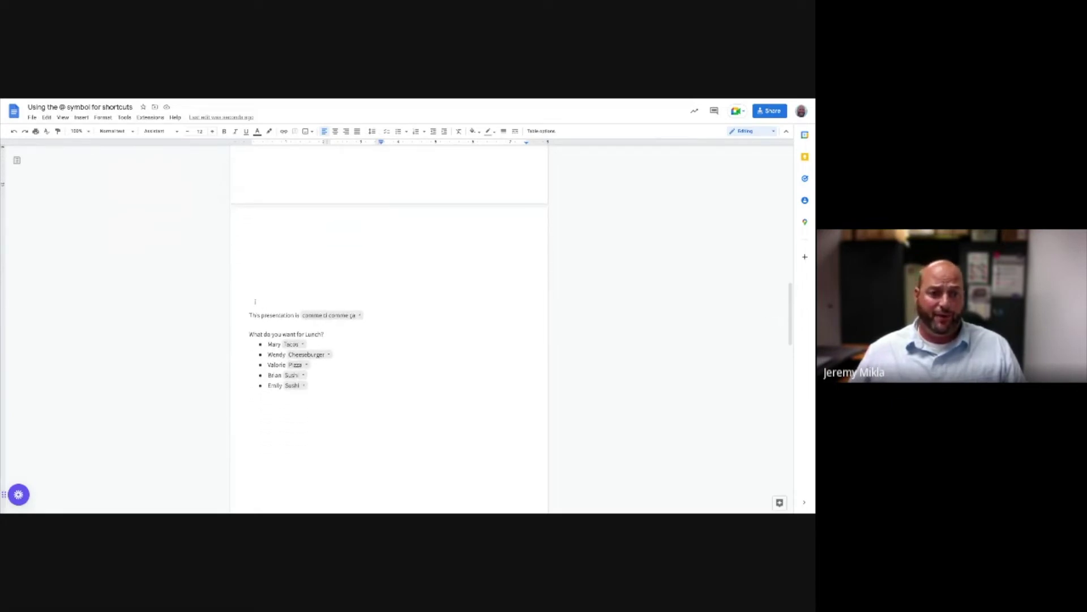
pyautogui.click(249, 334)
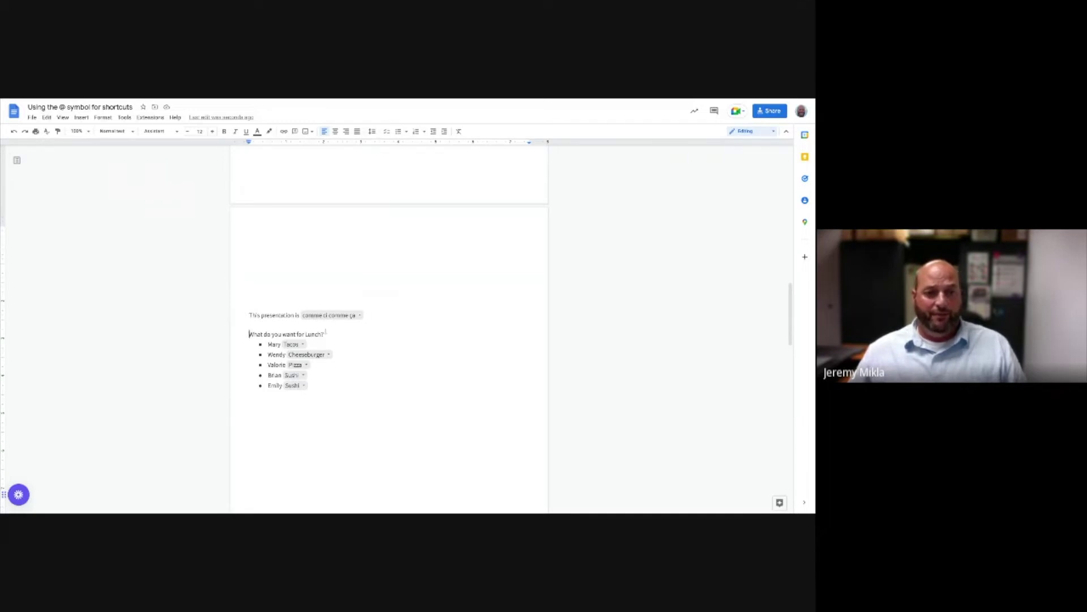
pyautogui.click(323, 386)
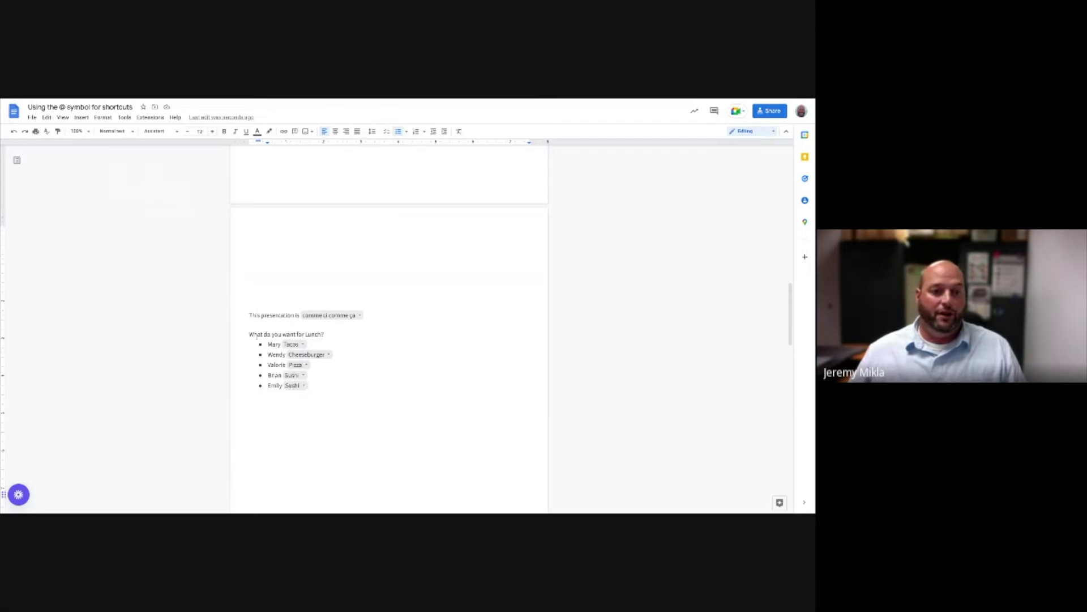
pyautogui.press('Return')
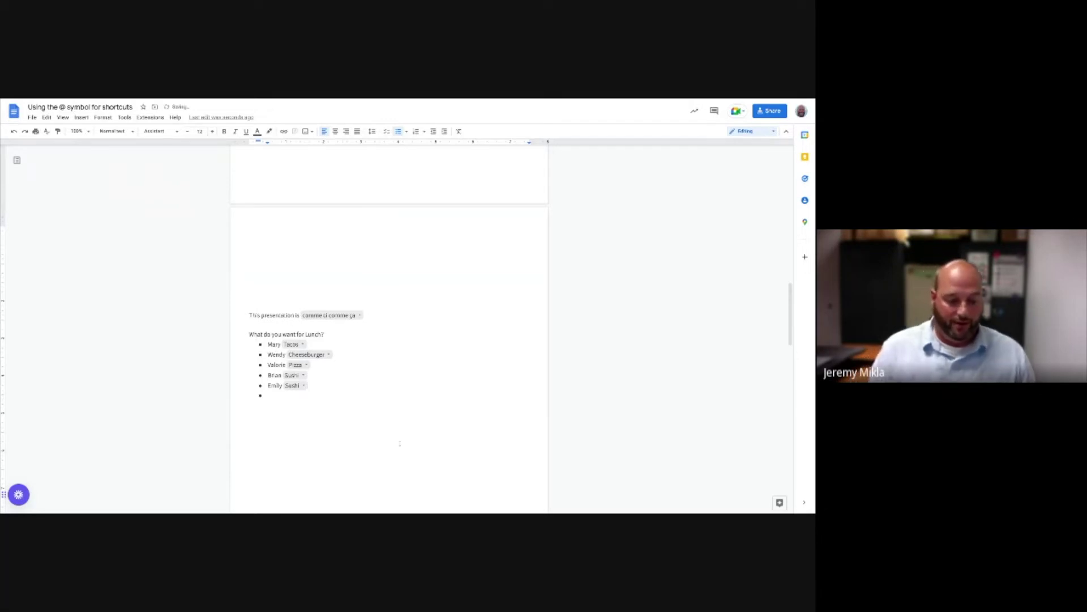
pyautogui.write('Cory')
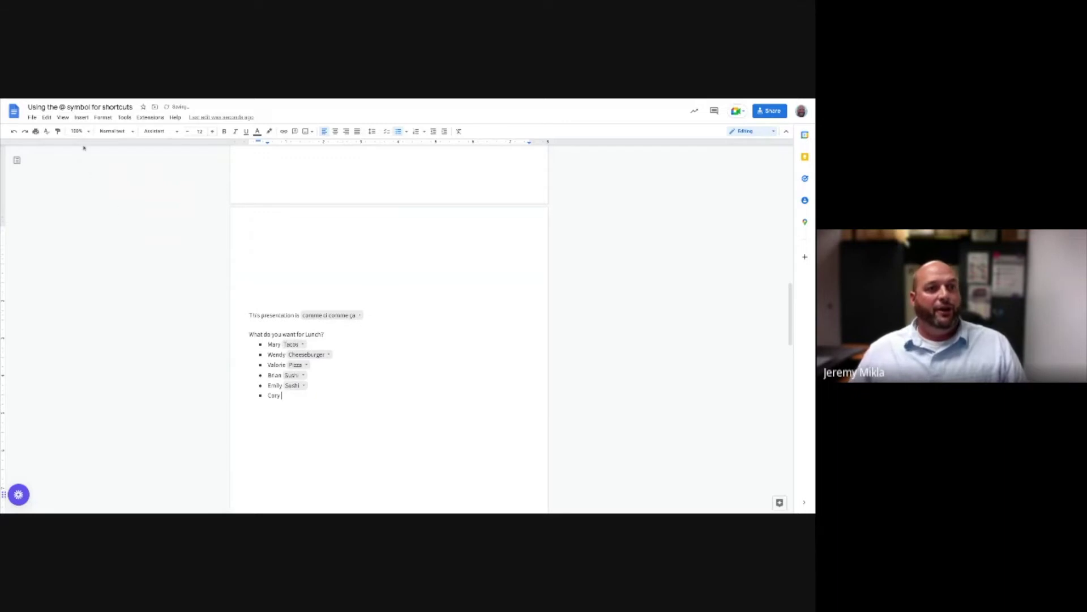
# Insert the Lunch document dropdown after the new name
pyautogui.click(81, 117)
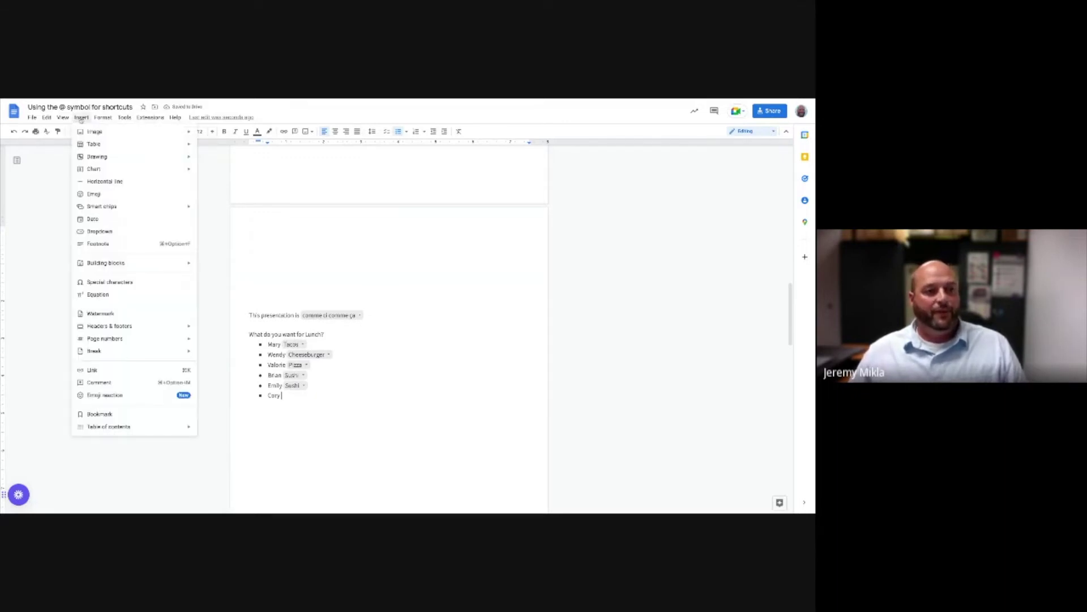
pyautogui.click(99, 233)
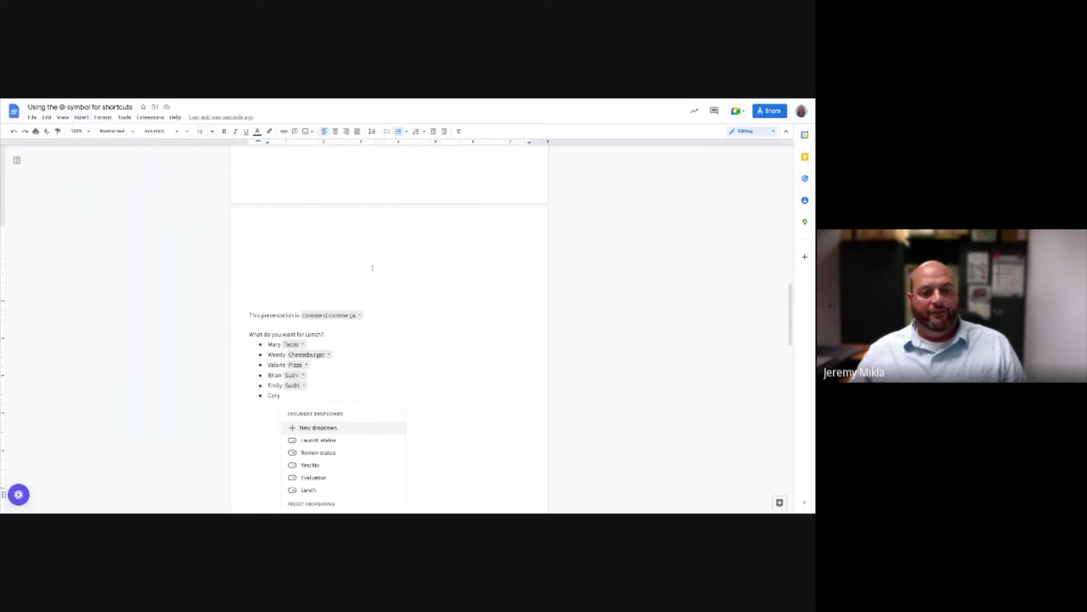
pyautogui.scroll(-1, 566, 391)
pyautogui.scroll(-1, 571, 393)
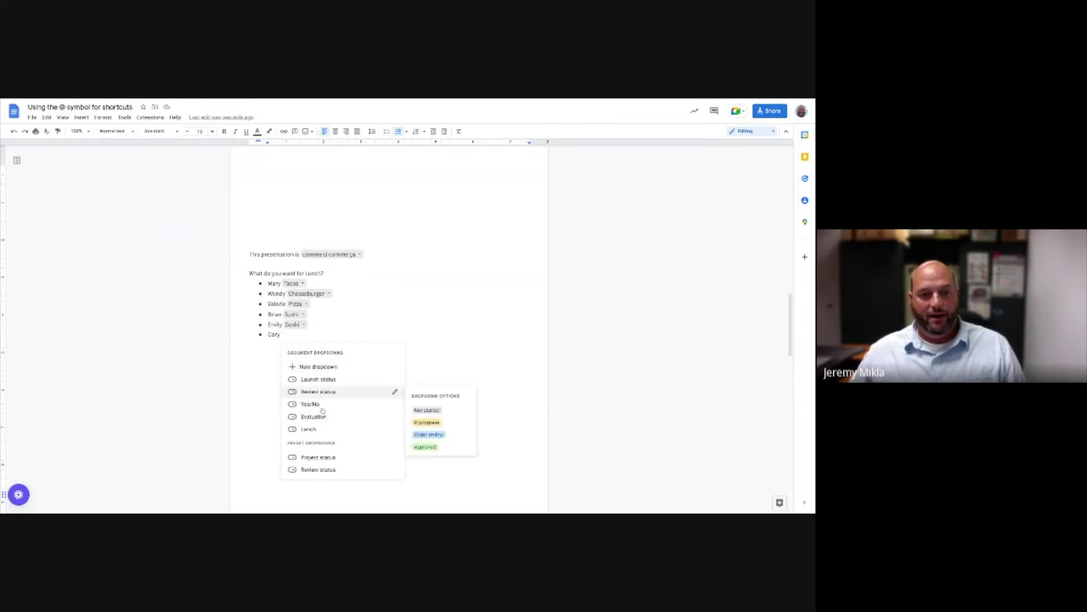
pyautogui.moveTo(325, 429)
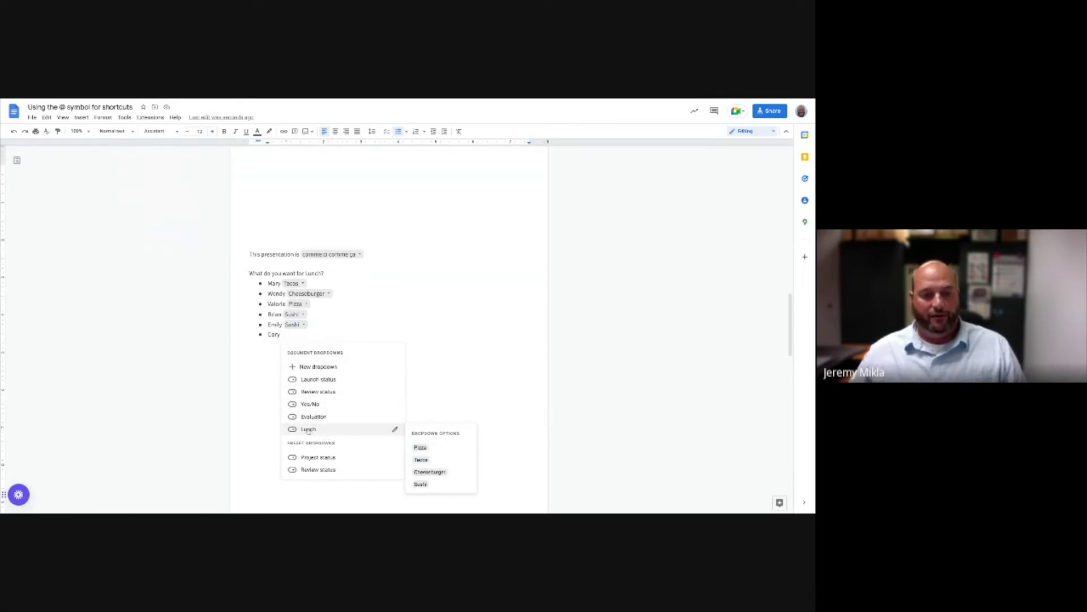
pyautogui.click(309, 429)
# Set the new Lunch dropdown to Cheeseburger and return to the presentation
pyautogui.click(297, 336)
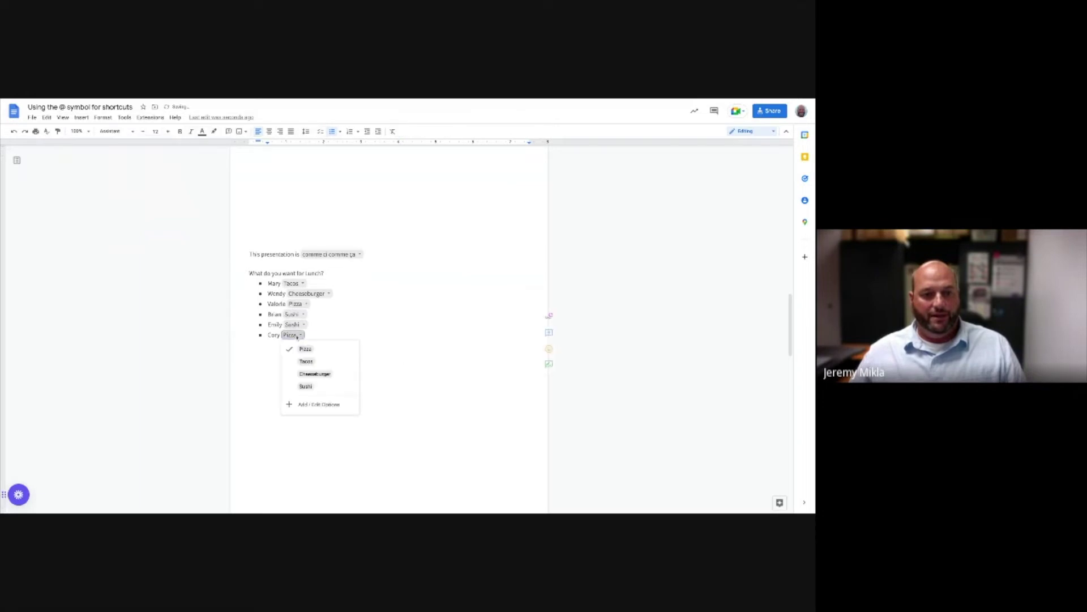
pyautogui.click(313, 374)
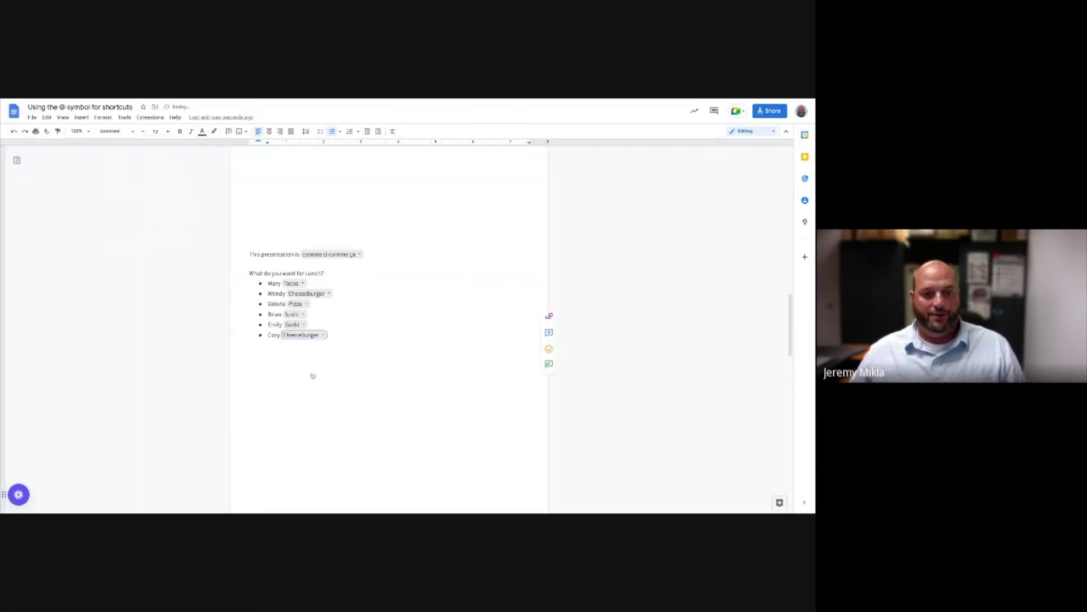
pyautogui.click(455, 341)
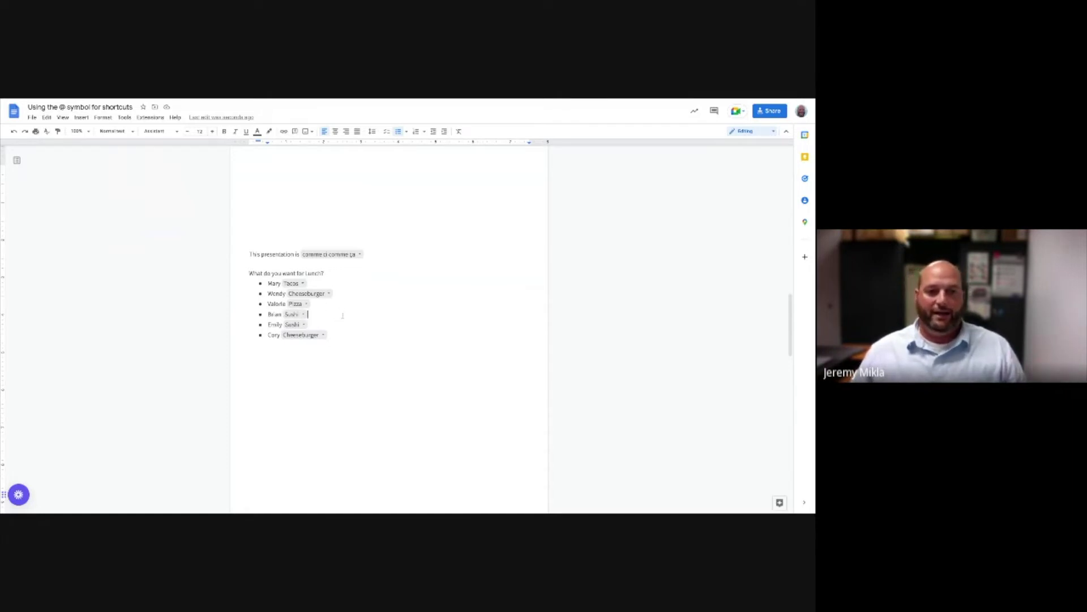
pyautogui.scroll(-2, 341, 337)
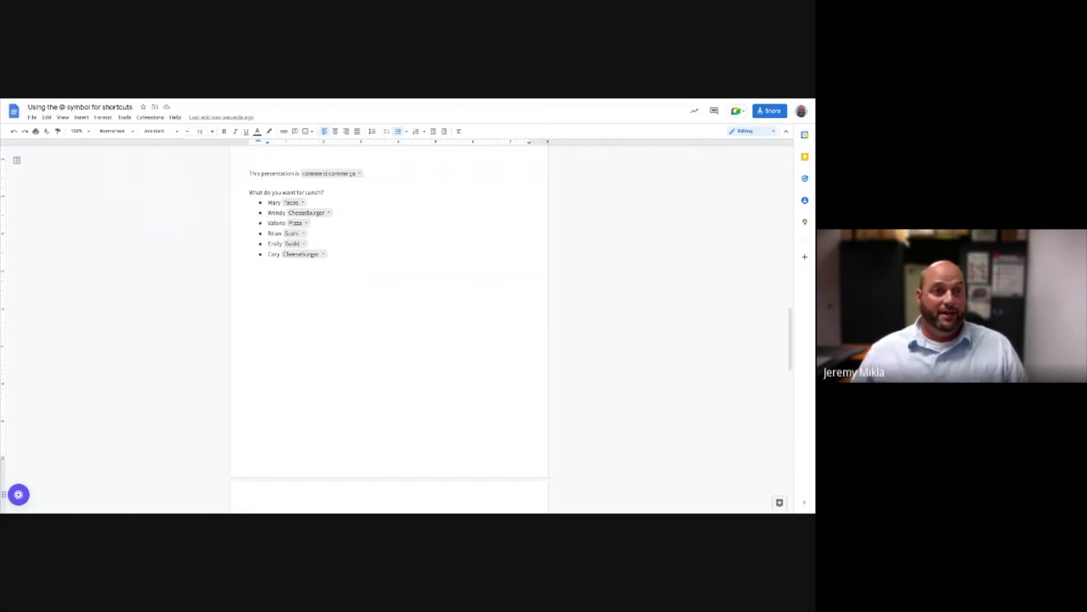
pyautogui.hotkey('ctrl', 'Tab')
# Advance to slide 11 'Edit Multiple Text Selections' and switch to the Constitution document
pyautogui.click(36, 302)
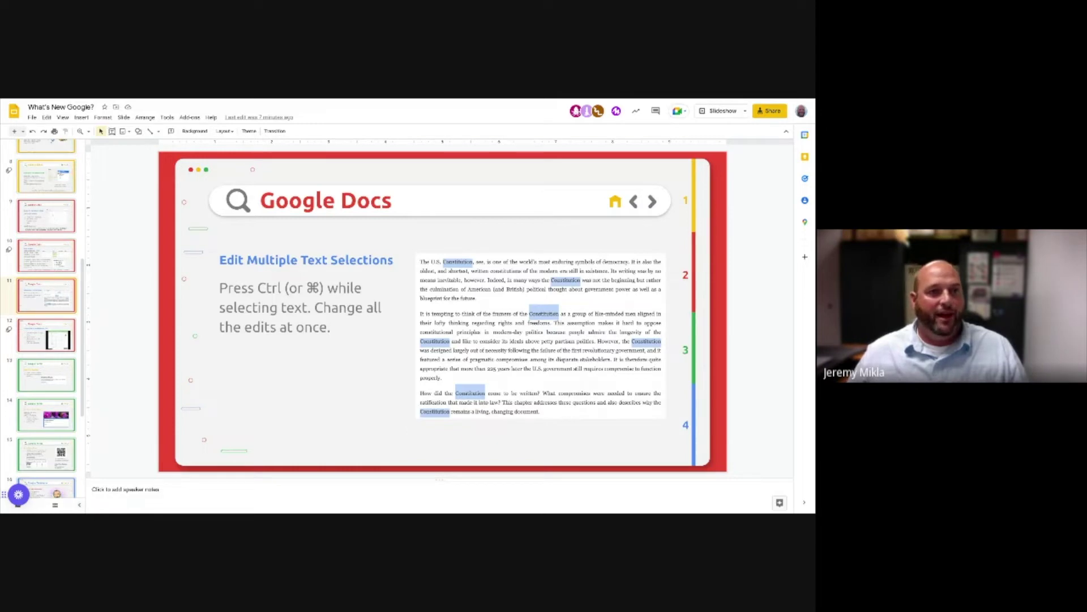
pyautogui.hotkey('alt', 'Tab')
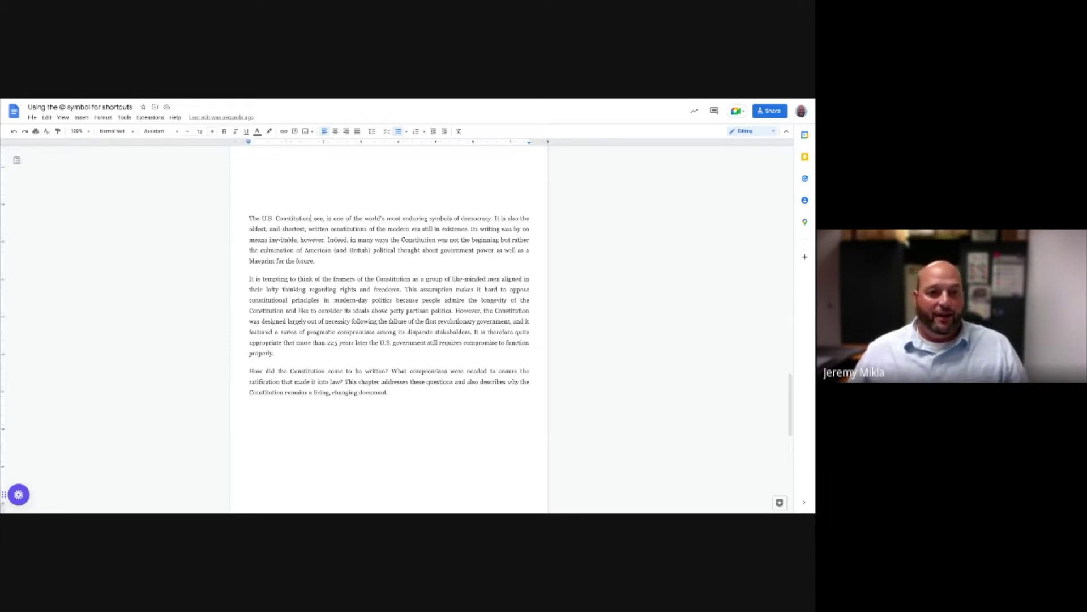
# Ctrl-select all six occurrences of 'Constitution' across the three paragraphs
pyautogui.moveTo(311, 218); pyautogui.dragTo(276, 218)
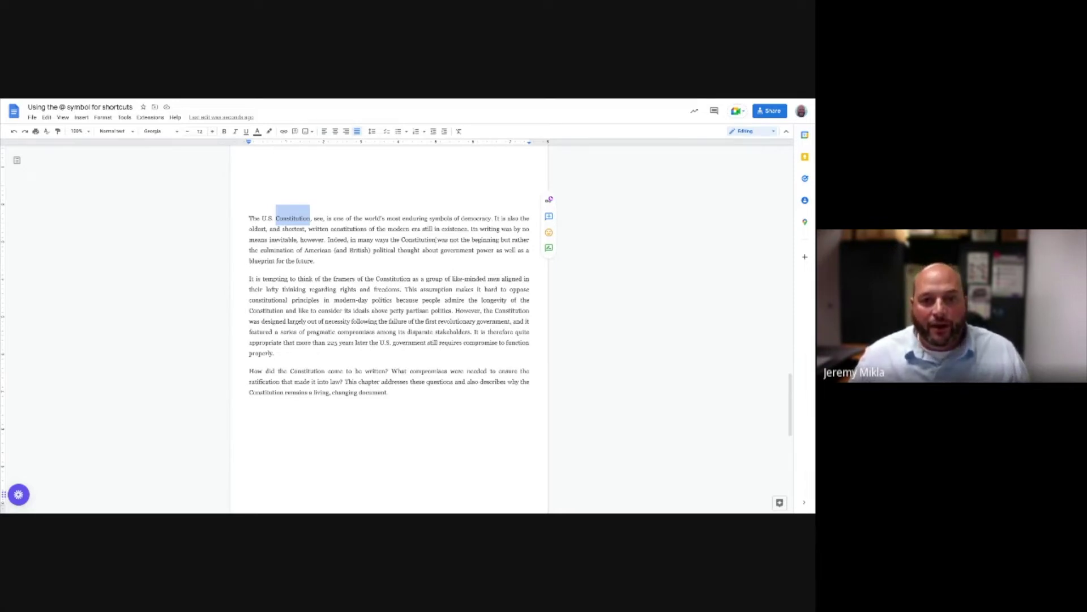
pyautogui.moveTo(436, 240); pyautogui.dragTo(401, 240)
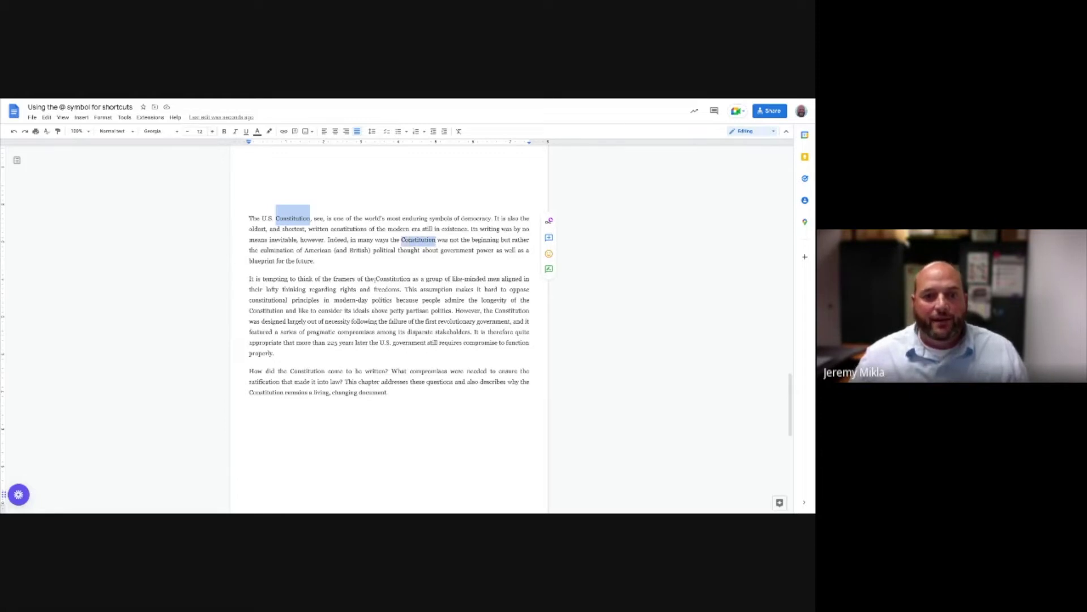
pyautogui.moveTo(411, 280); pyautogui.dragTo(376, 279)
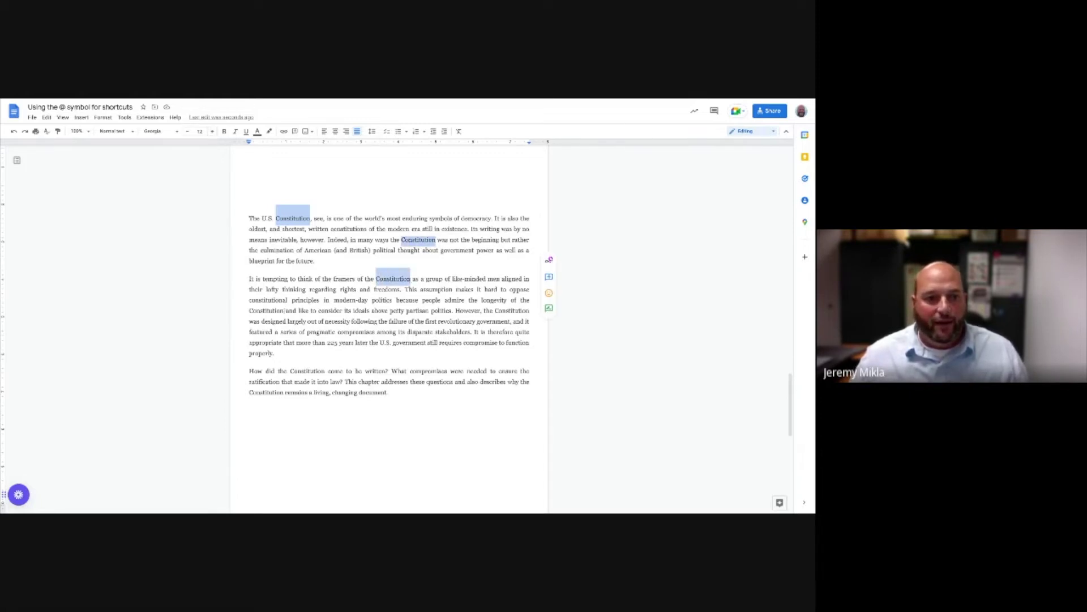
pyautogui.moveTo(284, 310); pyautogui.dragTo(249, 310)
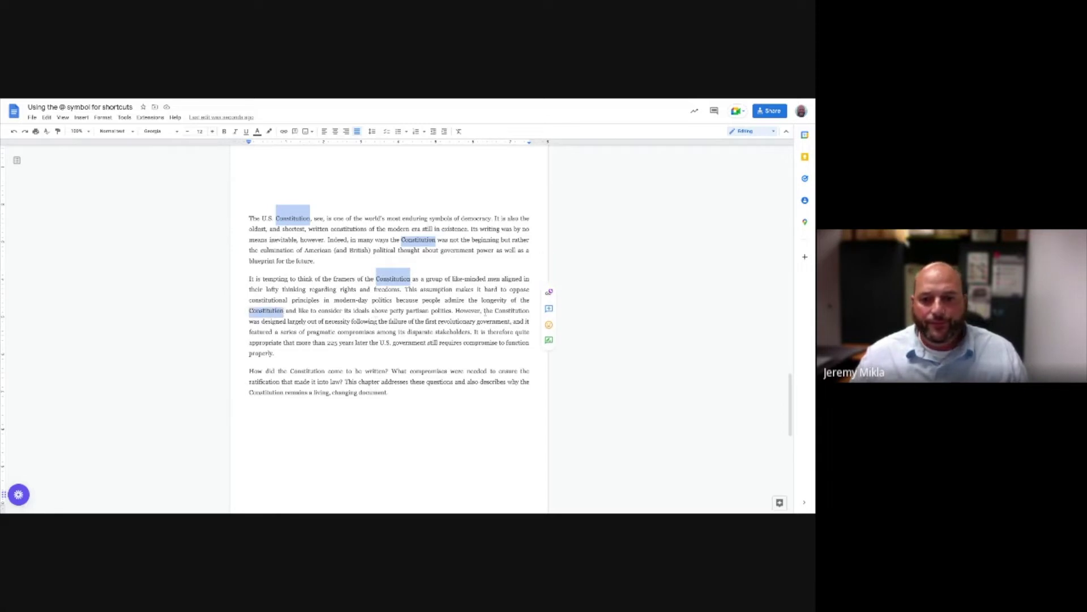
pyautogui.moveTo(530, 310); pyautogui.dragTo(494, 311)
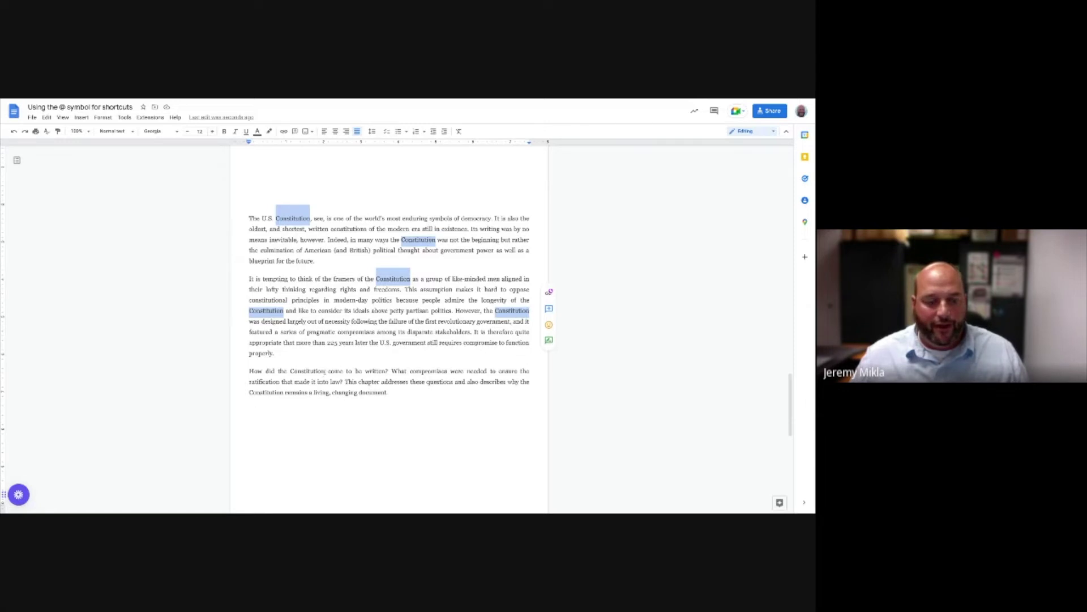
pyautogui.moveTo(326, 371); pyautogui.dragTo(249, 392)
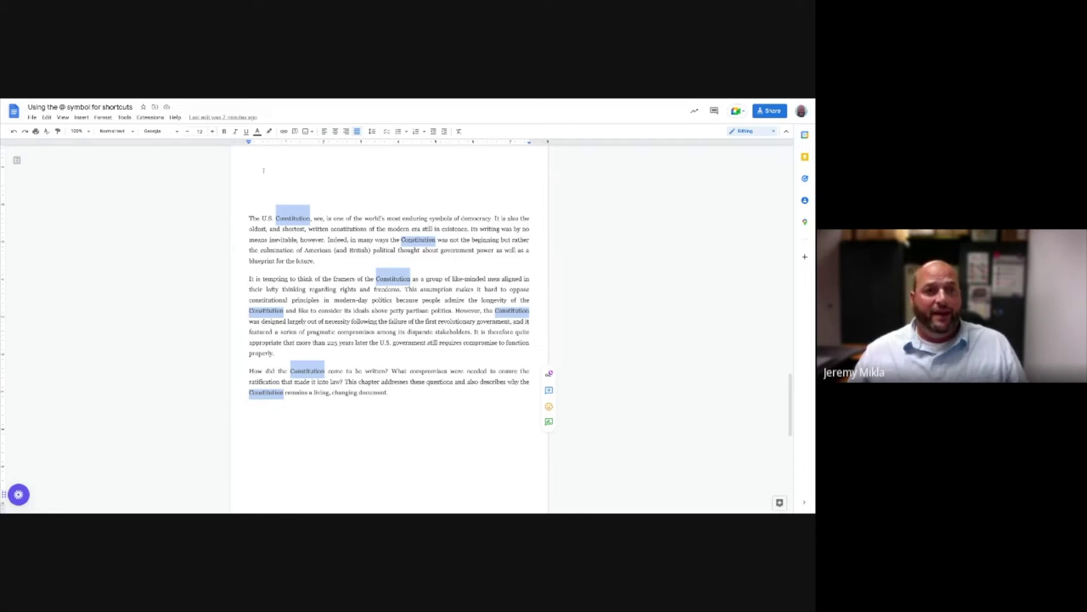
# Highlight every selected 'Constitution' bright green, then return to the What's New Google? deck
pyautogui.click(269, 131)
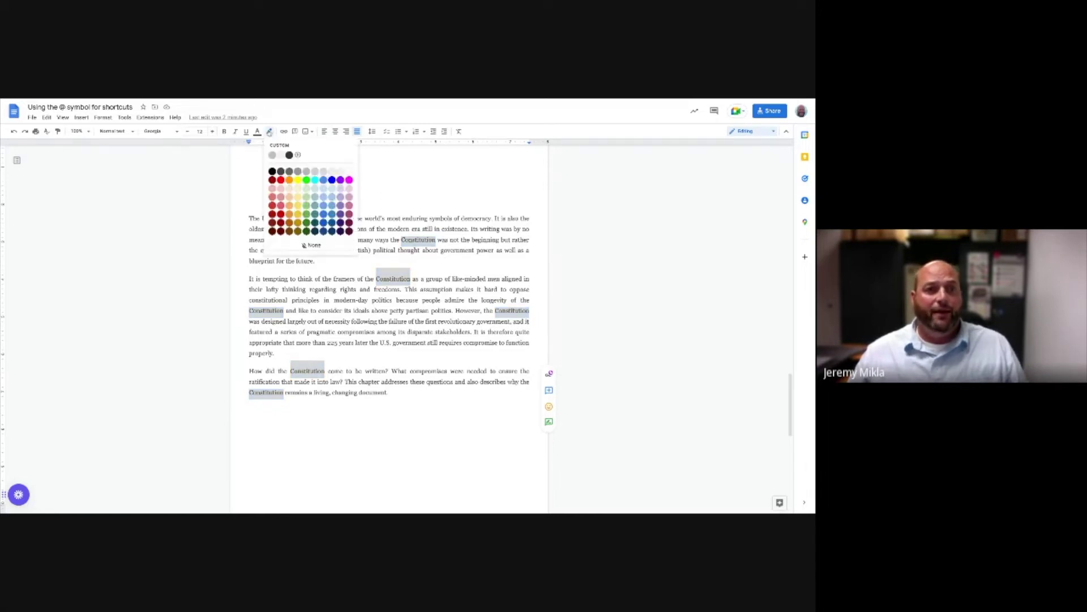
pyautogui.click(306, 180)
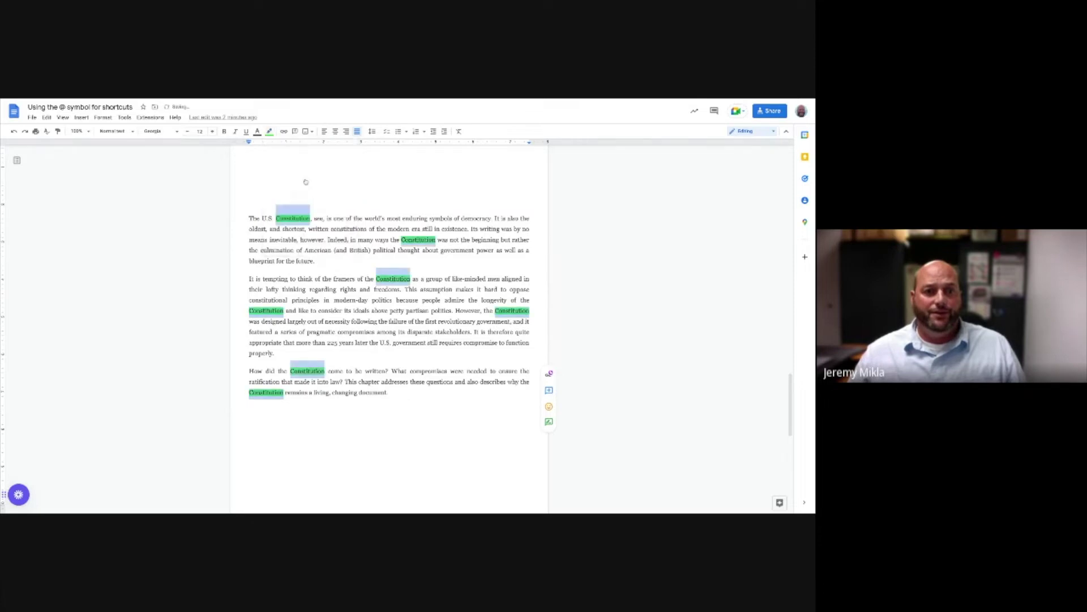
pyautogui.click(146, 242)
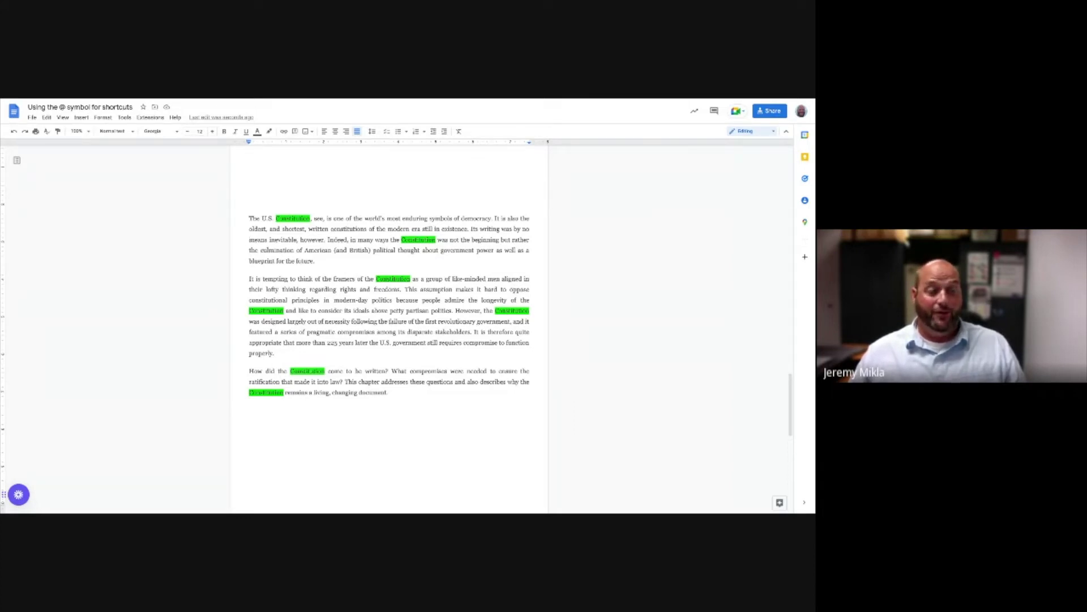
pyautogui.hotkey('ctrl', 'Tab')
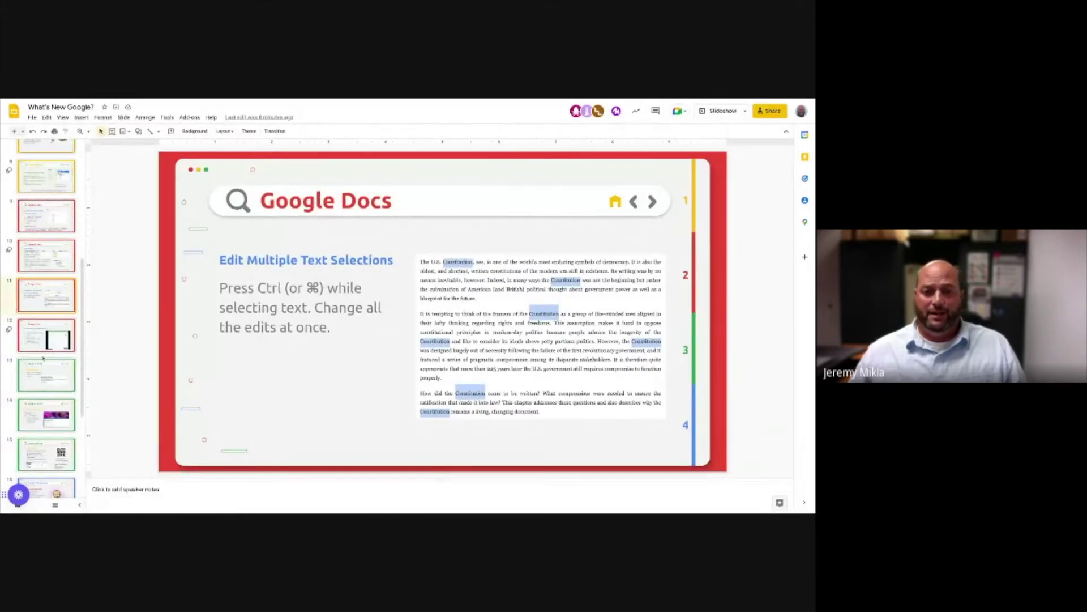
# Jump to slide 12, 'Transcribe Image, or Handwritten, Text', from the filmstrip
pyautogui.scroll(-2, 54, 339)
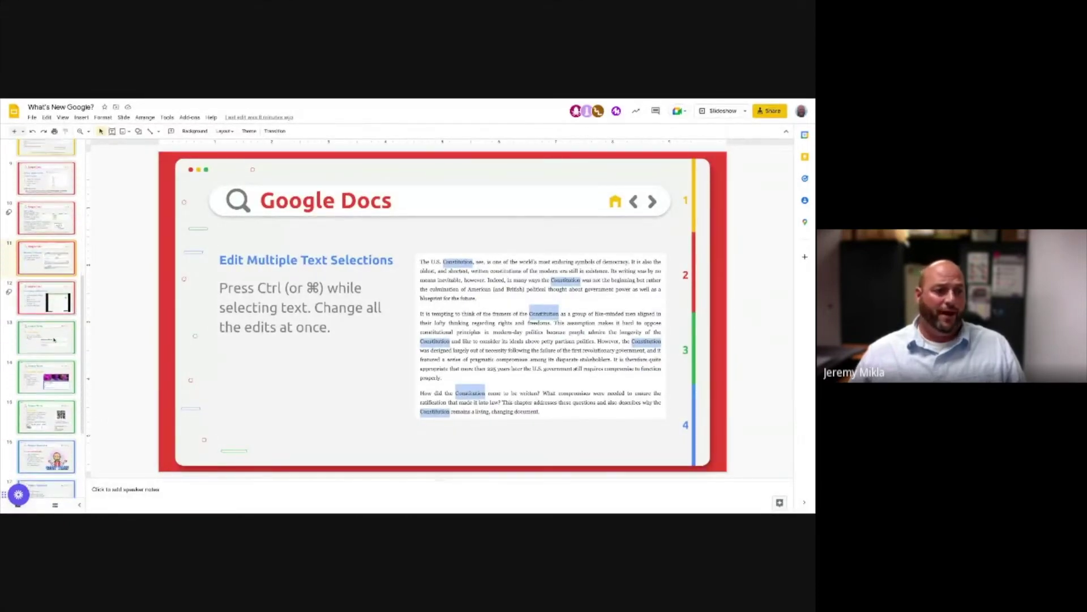
pyautogui.click(43, 291)
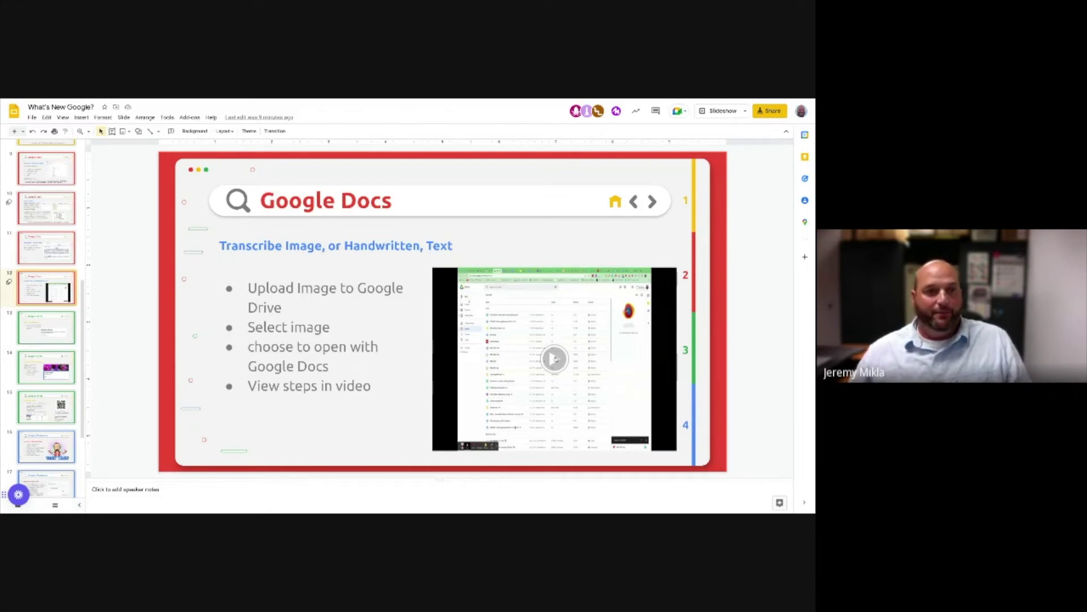
# Select and play the embedded image-transcription demo video
pyautogui.click(554, 360)
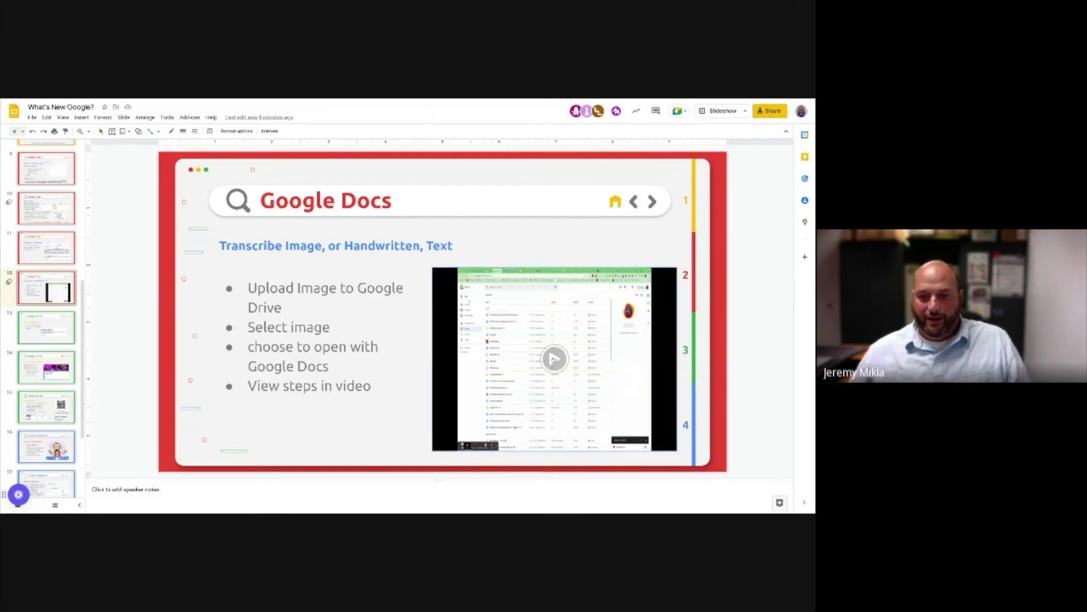
pyautogui.click(554, 359)
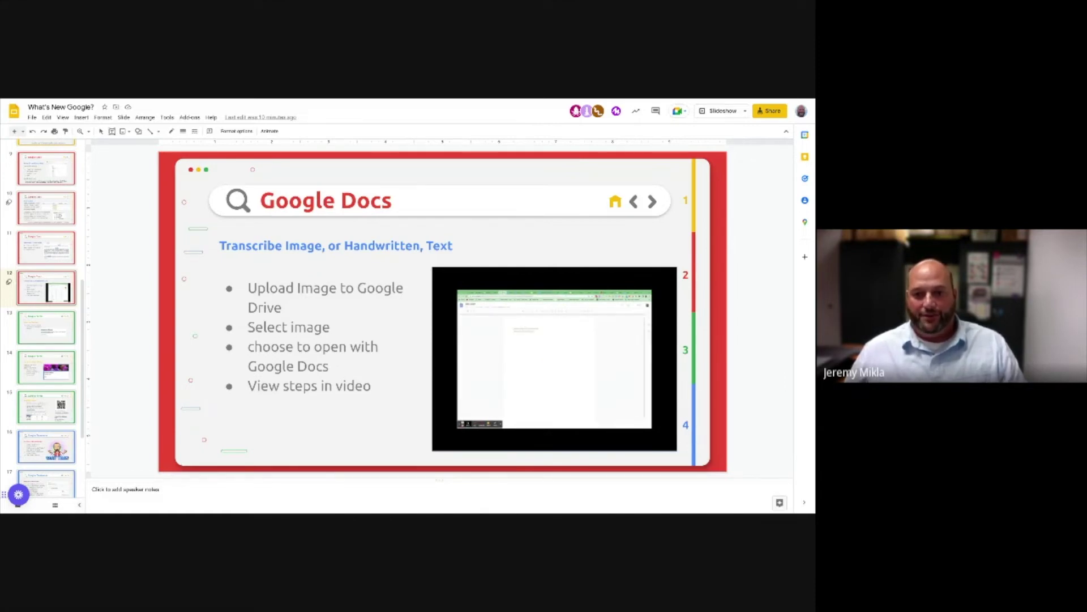
pyautogui.moveTo(526, 365)
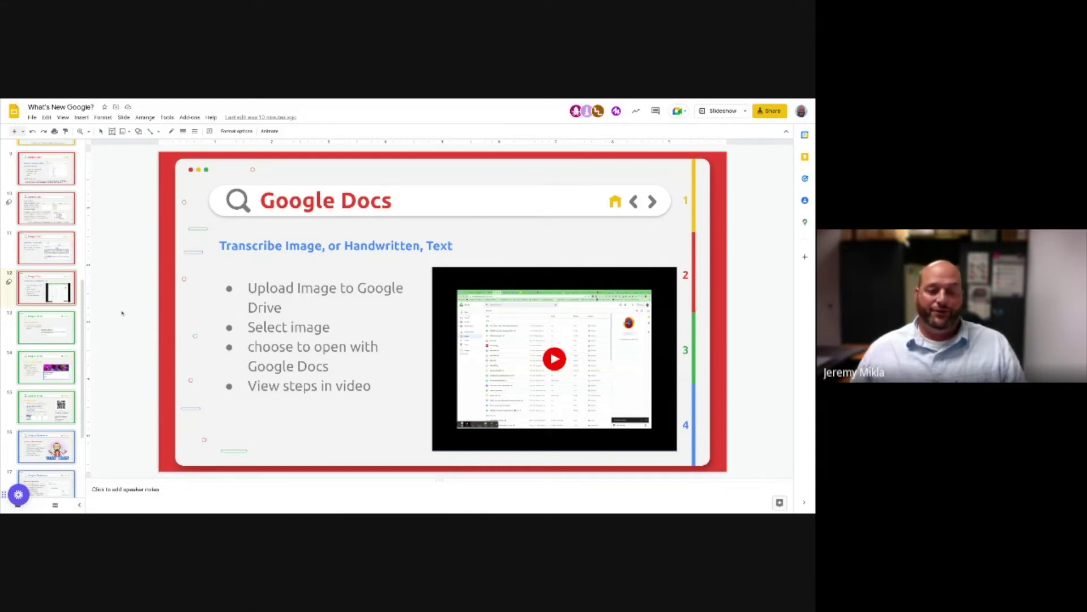
# Show slide 13 'Adjust Your Settings', then switch to the Awesome Form editor
pyautogui.click(39, 334)
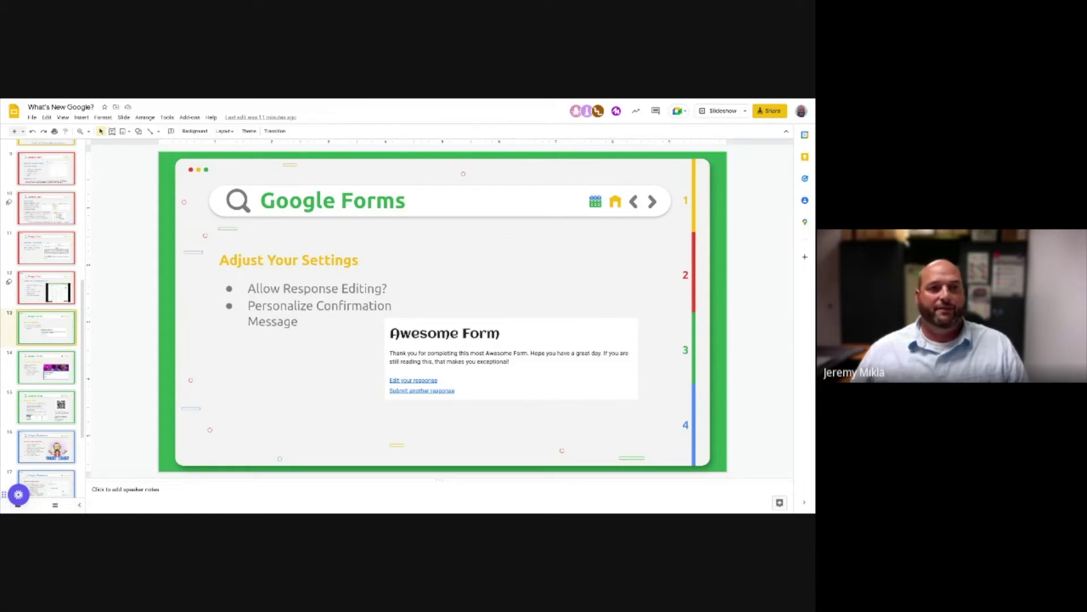
pyautogui.hotkey('alt', 'Tab')
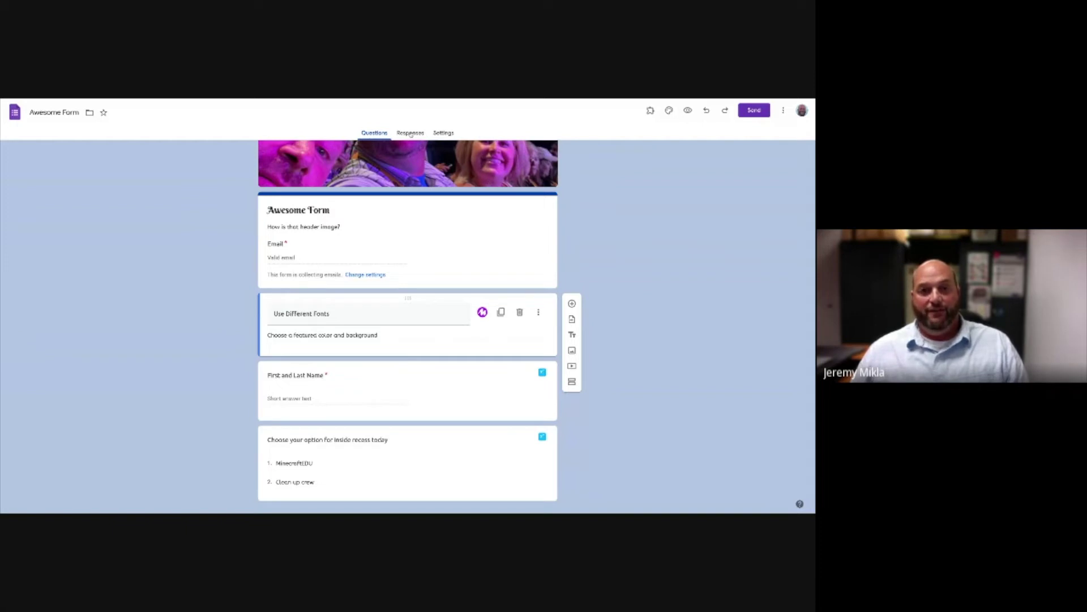
# Expand the Settings Presentation section and view the confirmation message, cancelling without edits
pyautogui.click(442, 134)
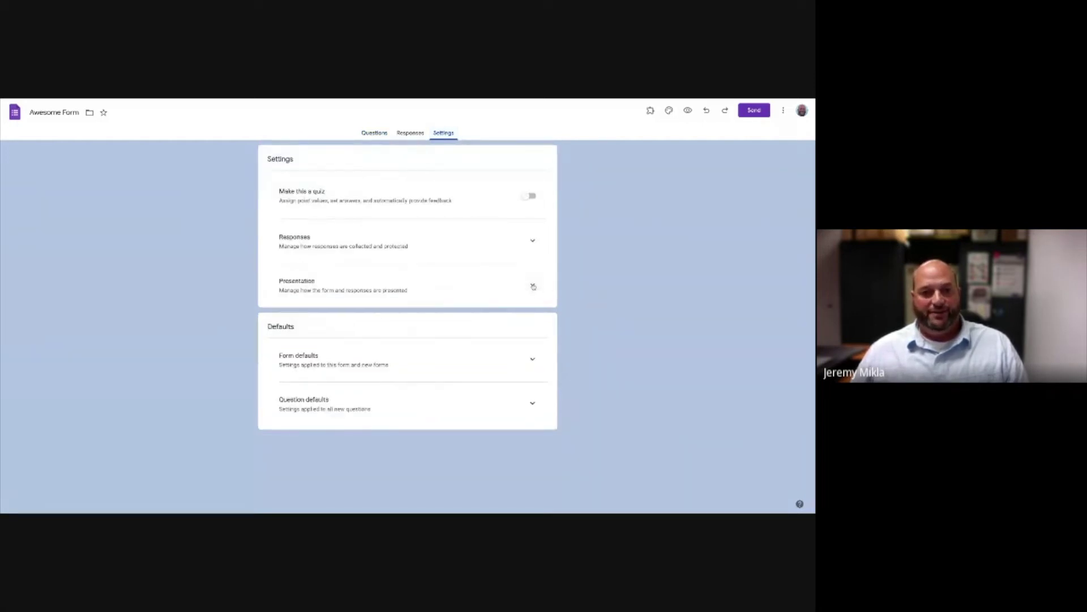
pyautogui.click(533, 286)
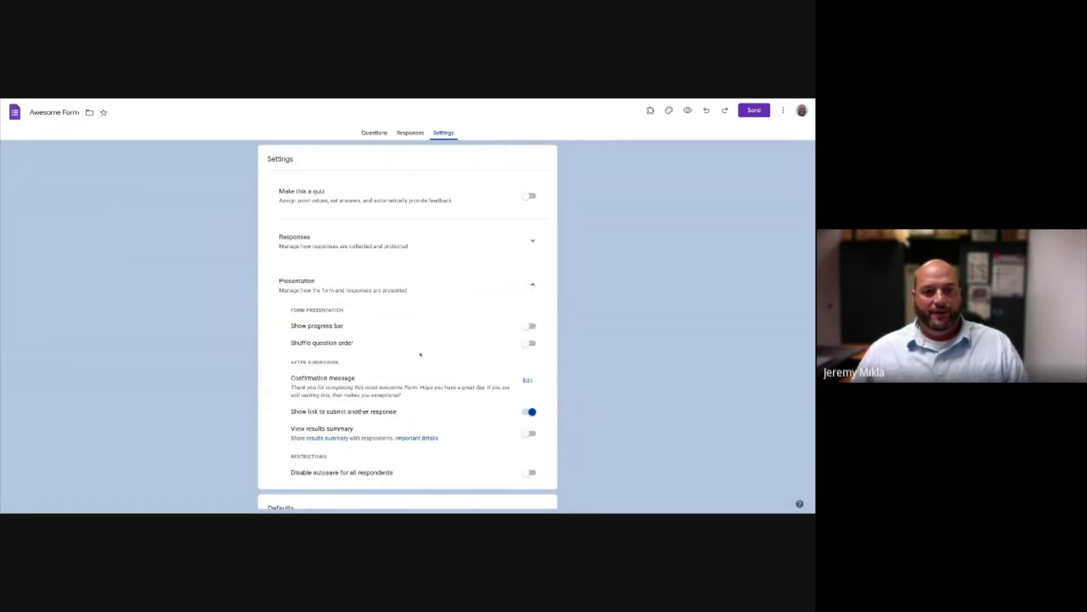
pyautogui.scroll(-1, 420, 352)
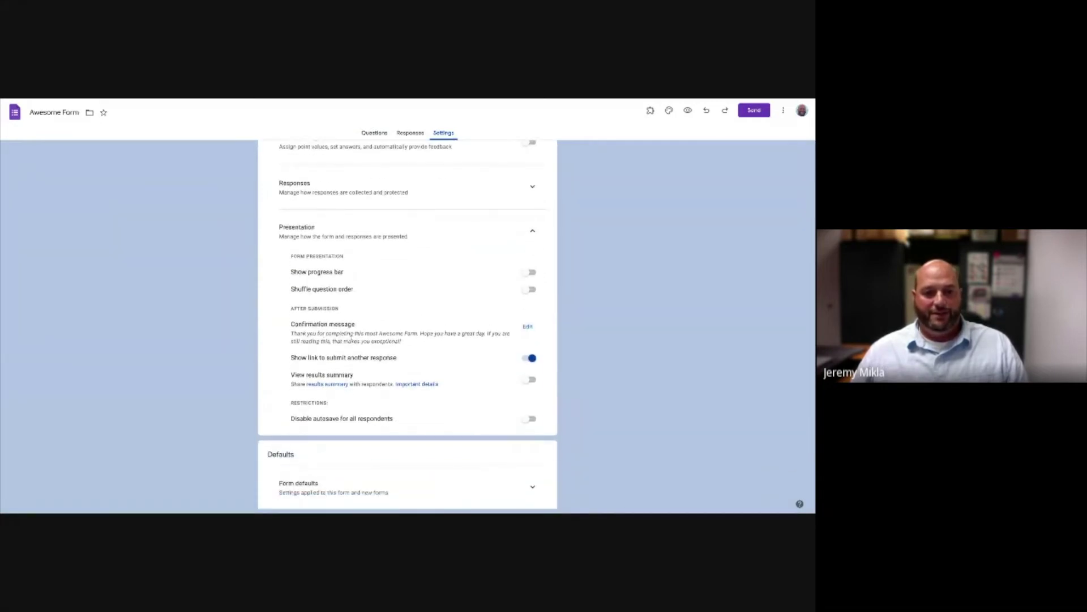
pyautogui.click(527, 327)
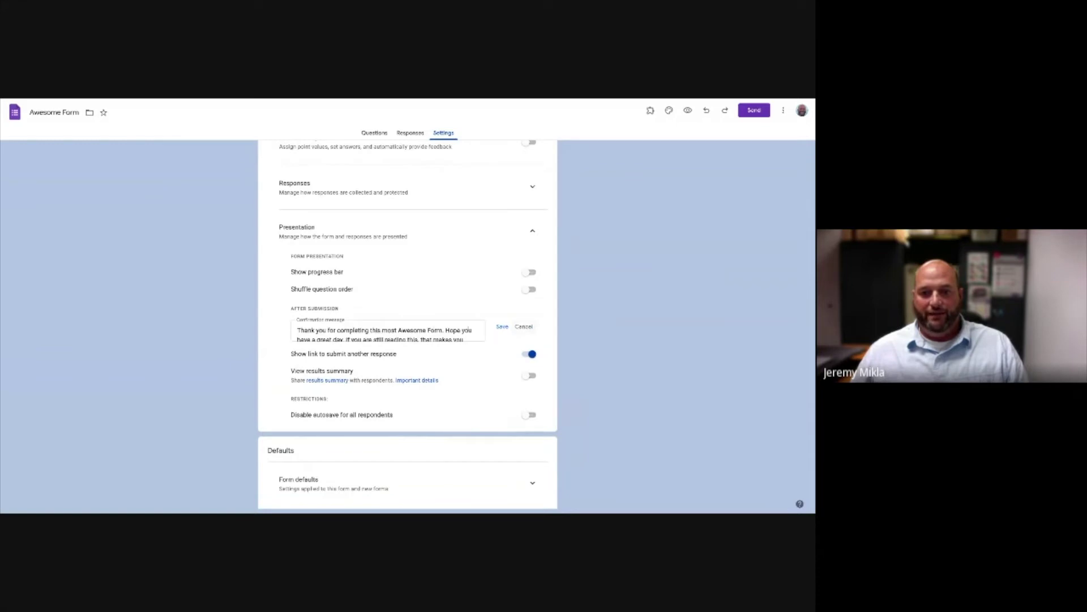
pyautogui.scroll(-2, 423, 334)
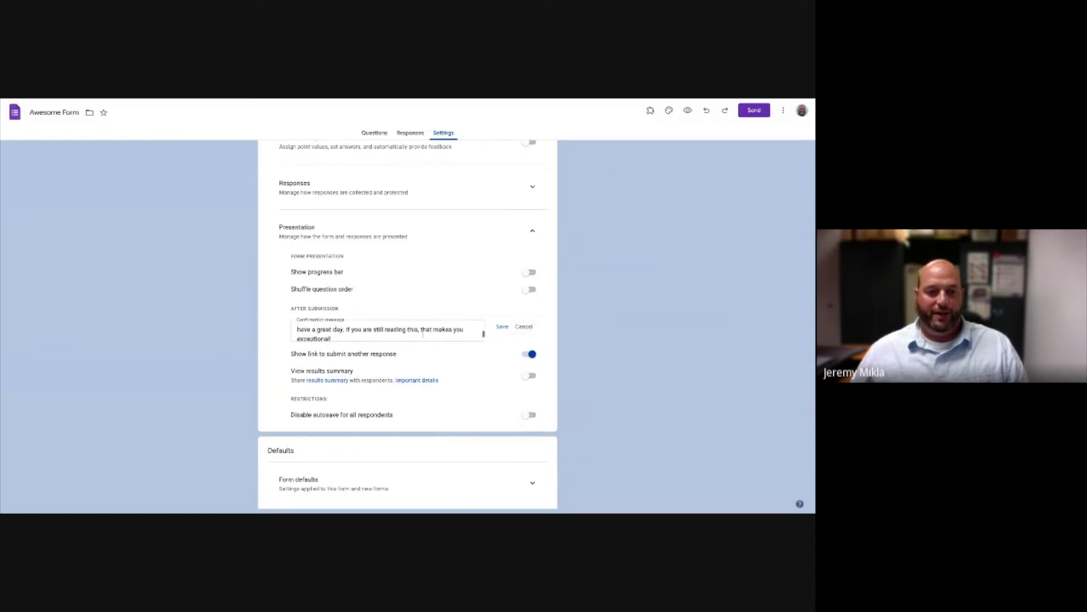
pyautogui.scroll(1, 423, 334)
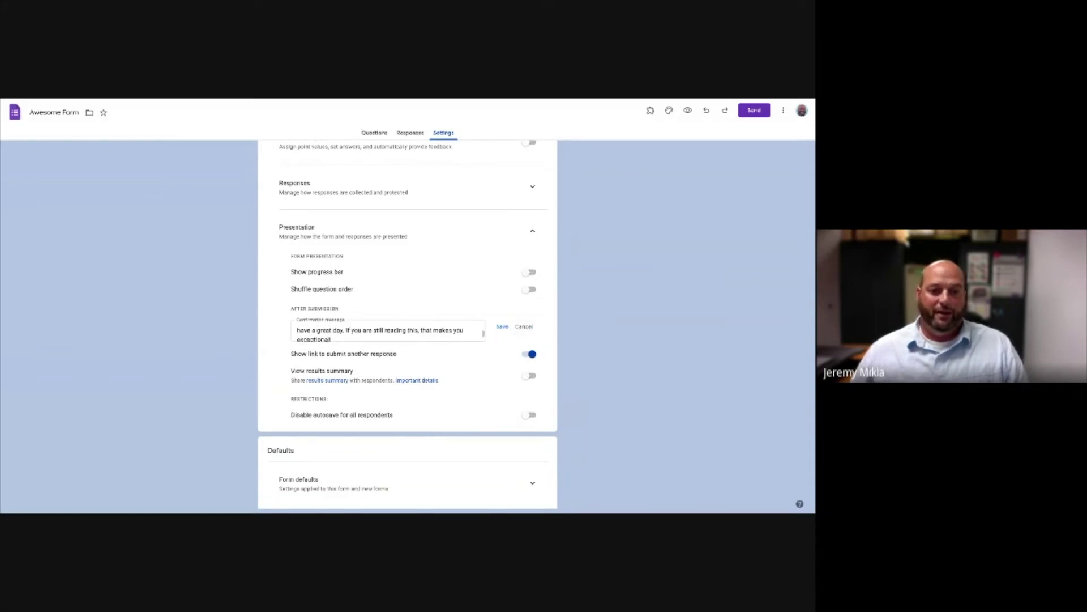
pyautogui.scroll(-1, 389, 331)
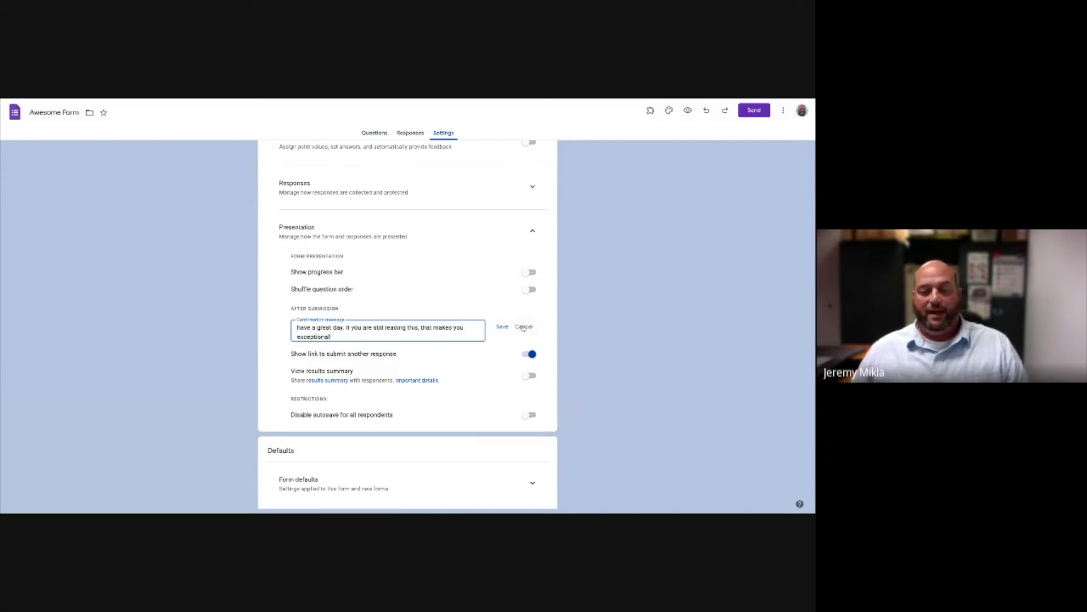
pyautogui.click(523, 327)
pyautogui.scroll(1, 431, 301)
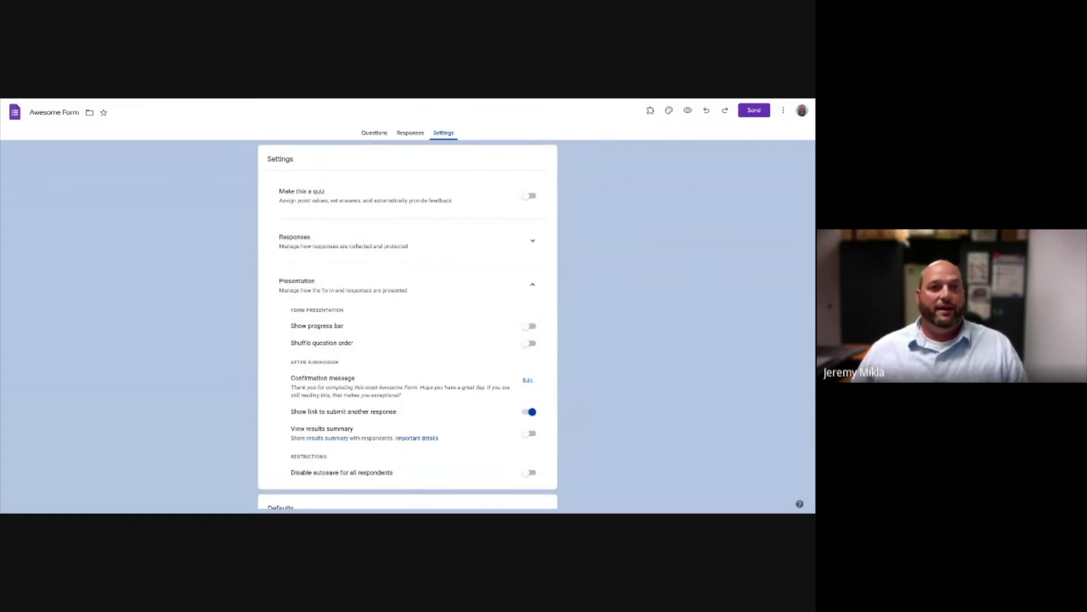
# Show slide 14 'New Customization Features', then reopen the Awesome Form's Questions view
pyautogui.hotkey('alt', 'Tab')
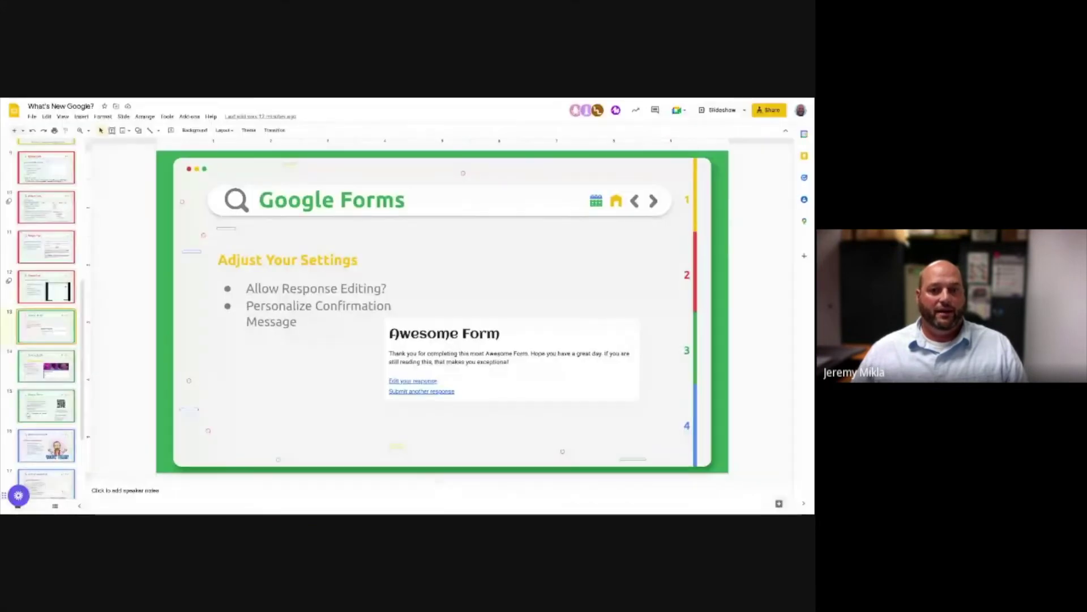
pyautogui.click(43, 372)
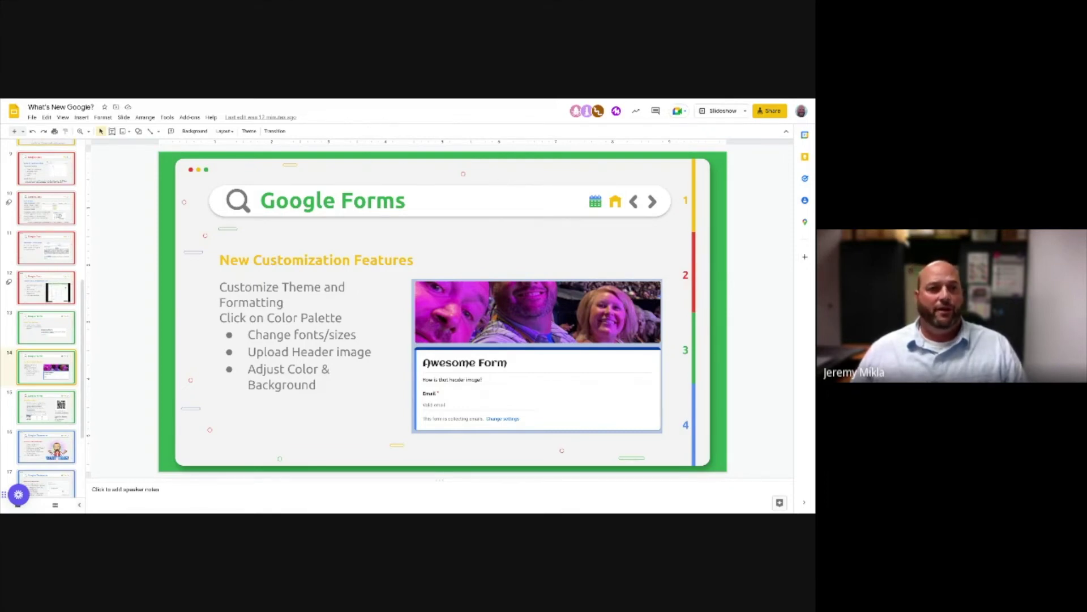
pyautogui.hotkey('alt', 'Tab')
pyautogui.click(375, 133)
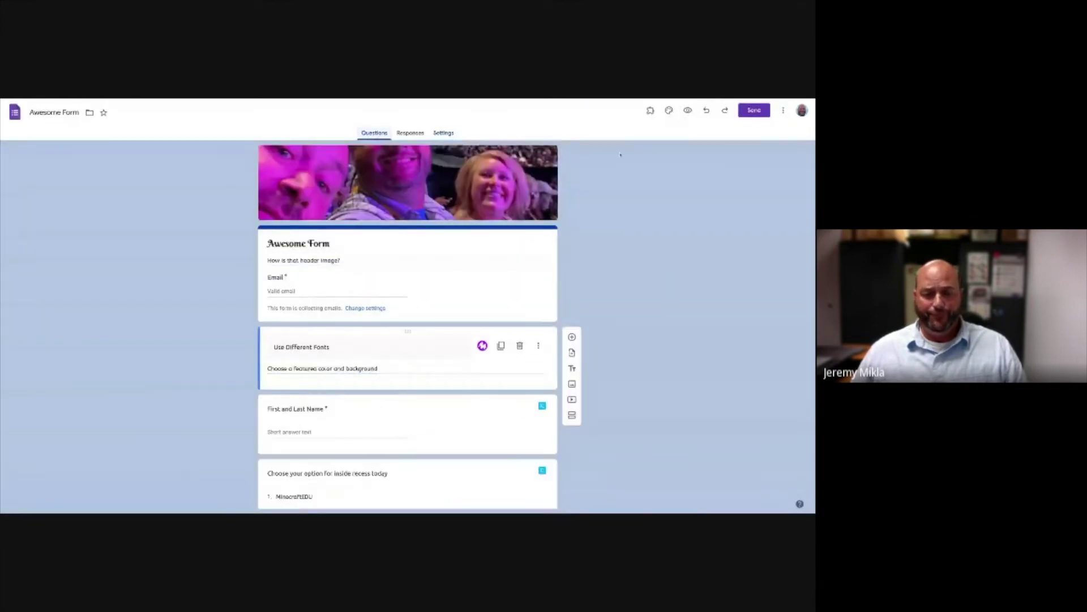
# In the form's theme settings, set the header font to Black Ops One at size 23
pyautogui.click(669, 111)
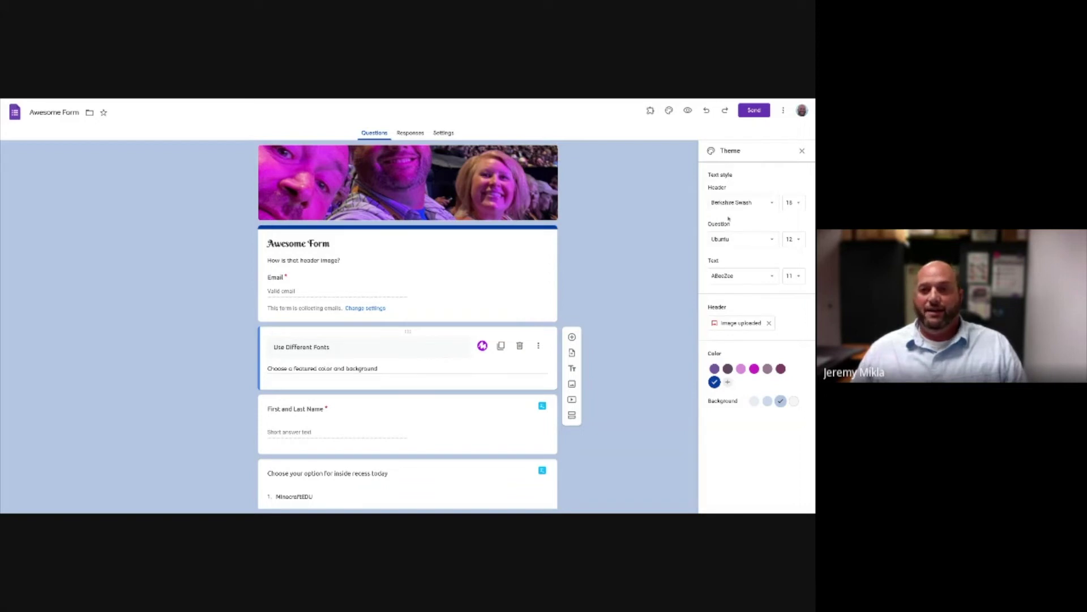
pyautogui.click(758, 204)
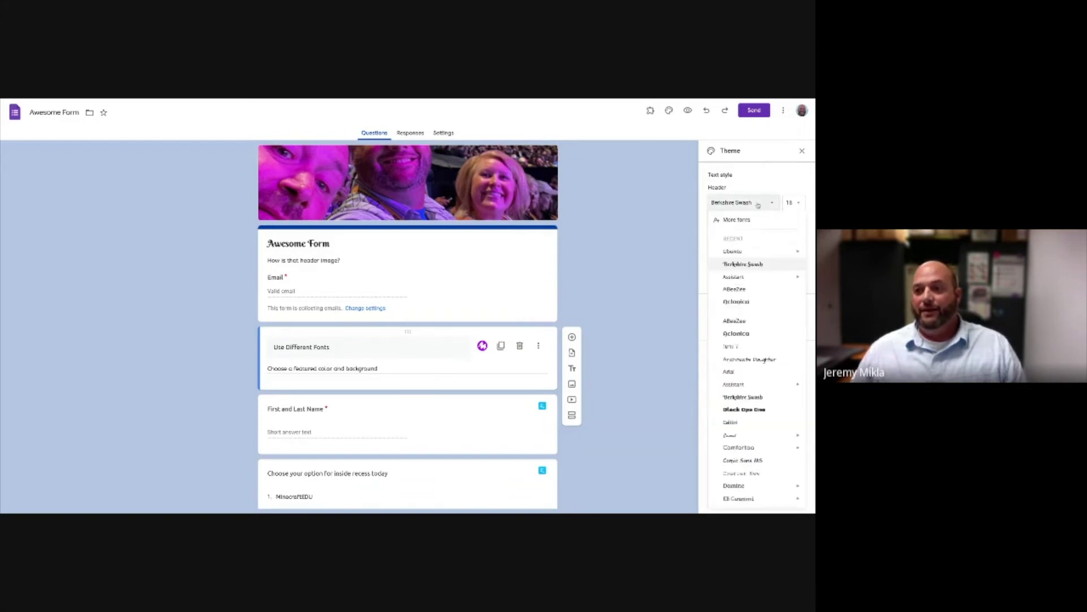
pyautogui.click(752, 410)
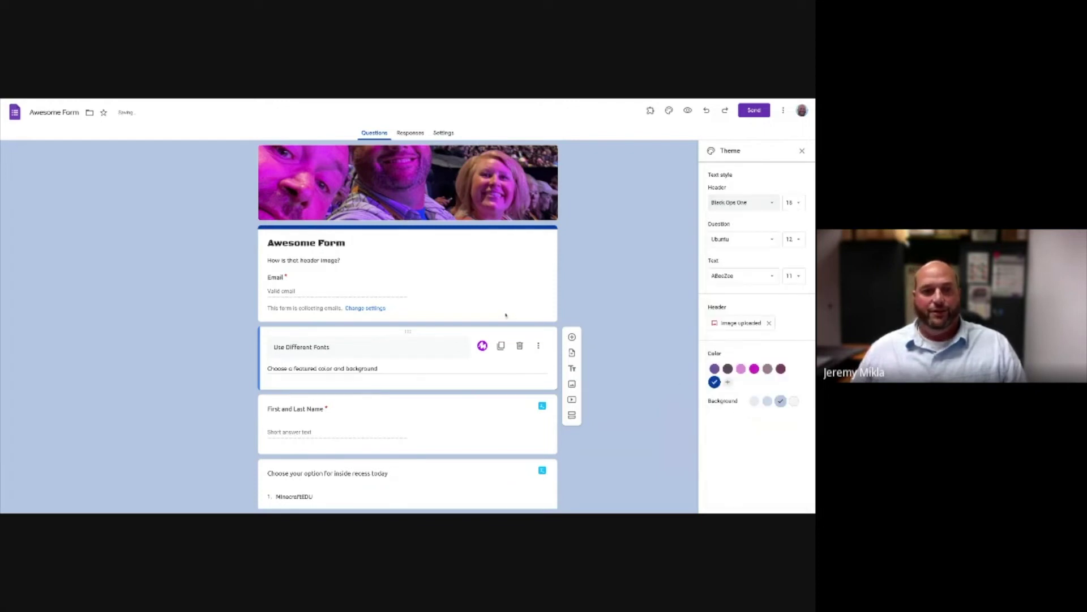
pyautogui.click(796, 204)
pyautogui.click(795, 288)
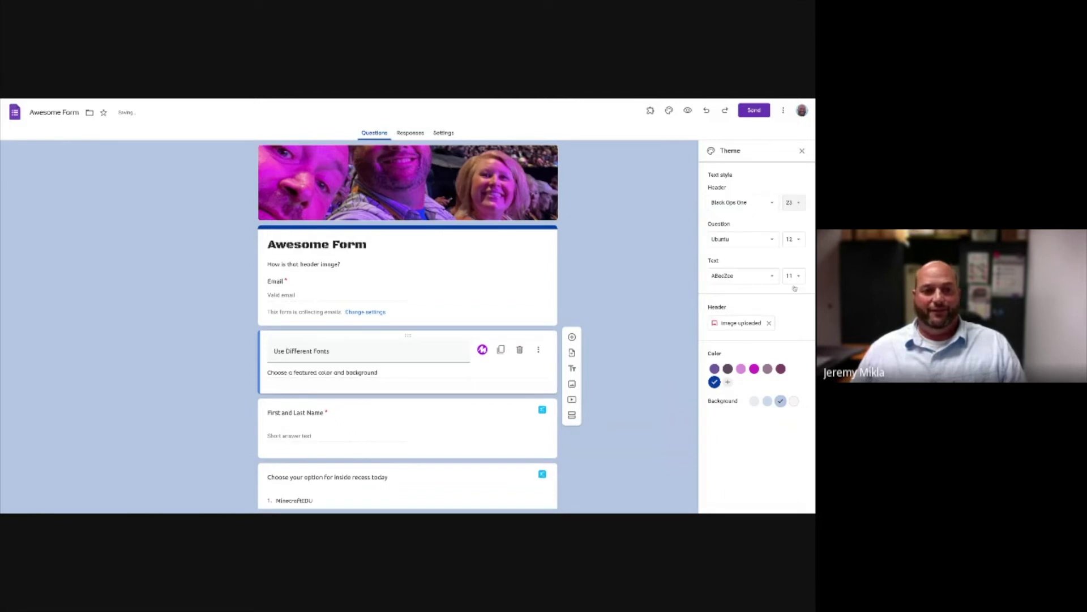
# Set the question font to Berkshire Swash and the body text font to Assistant
pyautogui.click(732, 245)
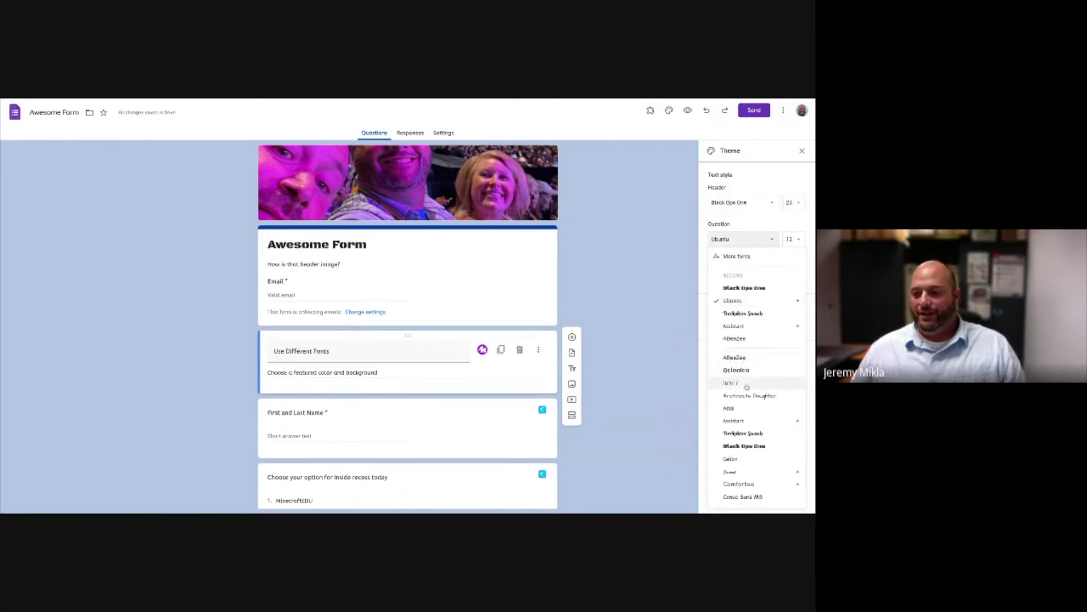
pyautogui.click(746, 434)
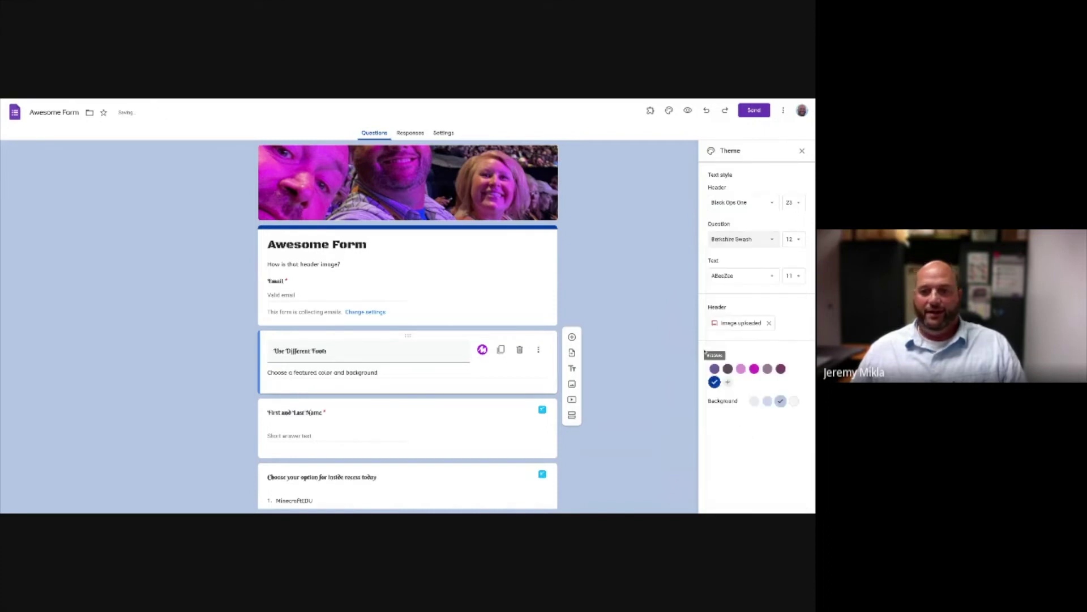
pyautogui.click(739, 276)
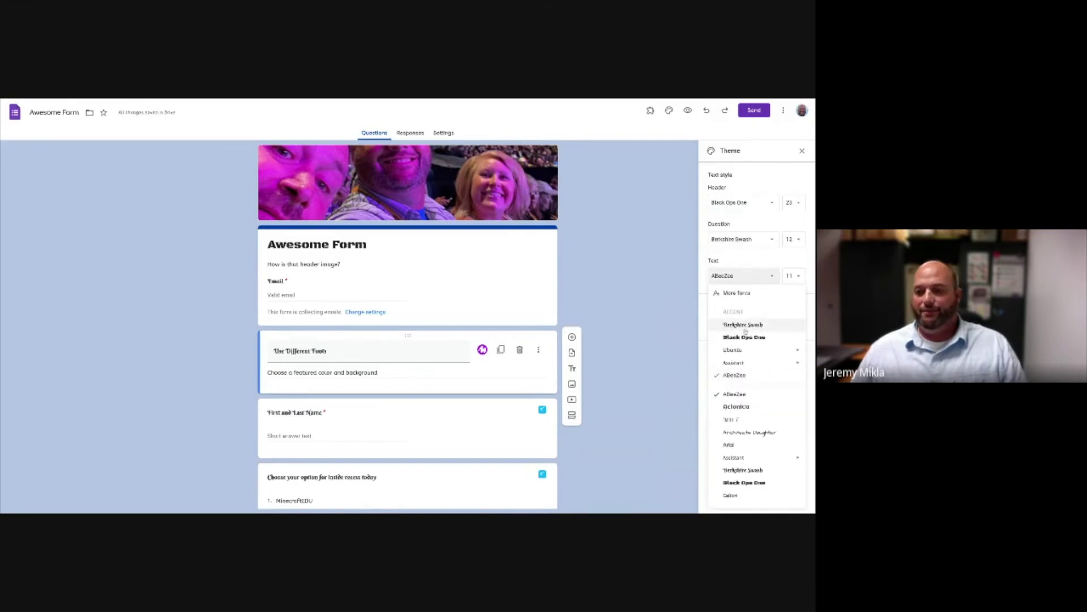
pyautogui.click(734, 363)
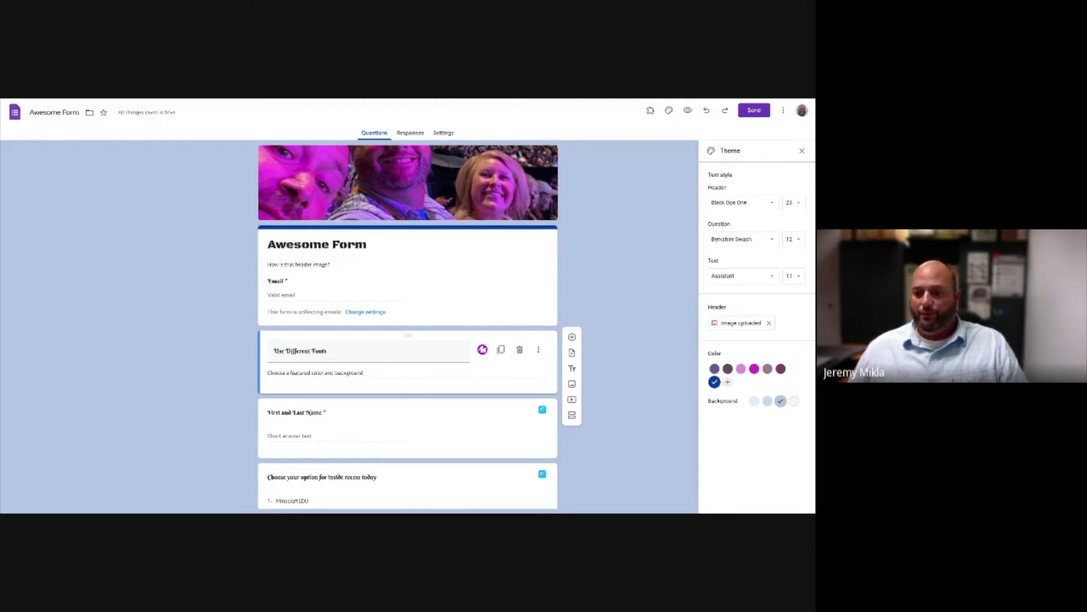
# Start a custom theme colour, cancel it without adding, and return to the presentation
pyautogui.click(729, 382)
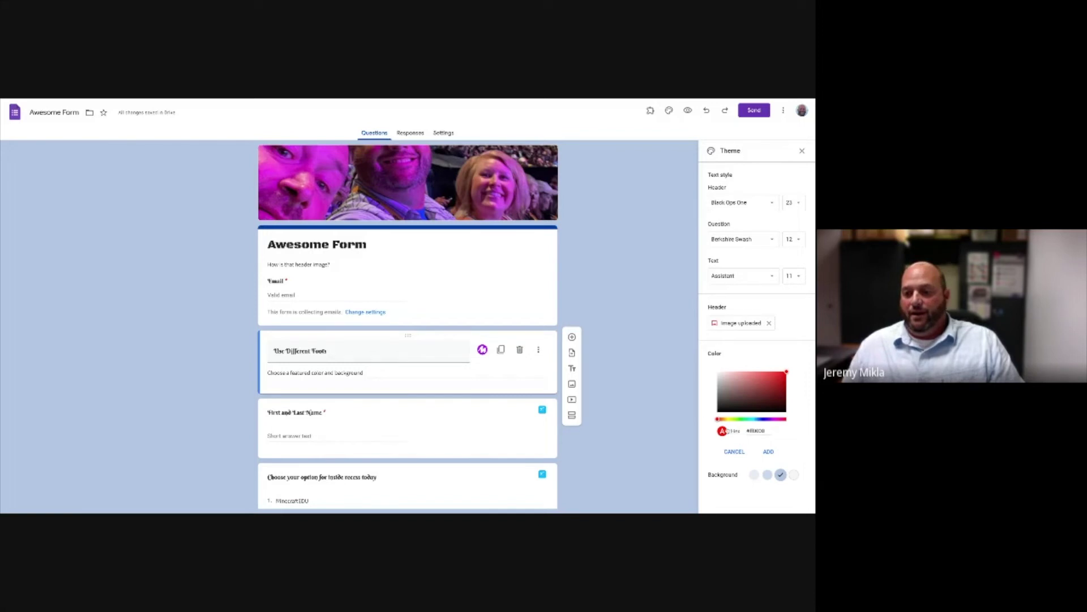
pyautogui.click(735, 452)
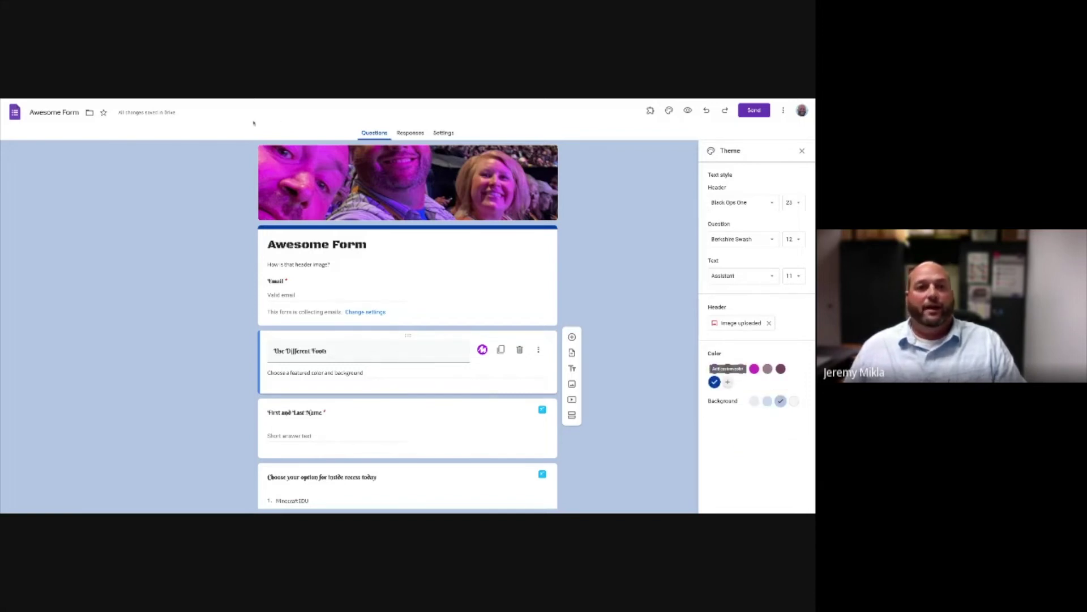
pyautogui.hotkey('alt', 'Tab')
pyautogui.scroll(-3, 45, 317)
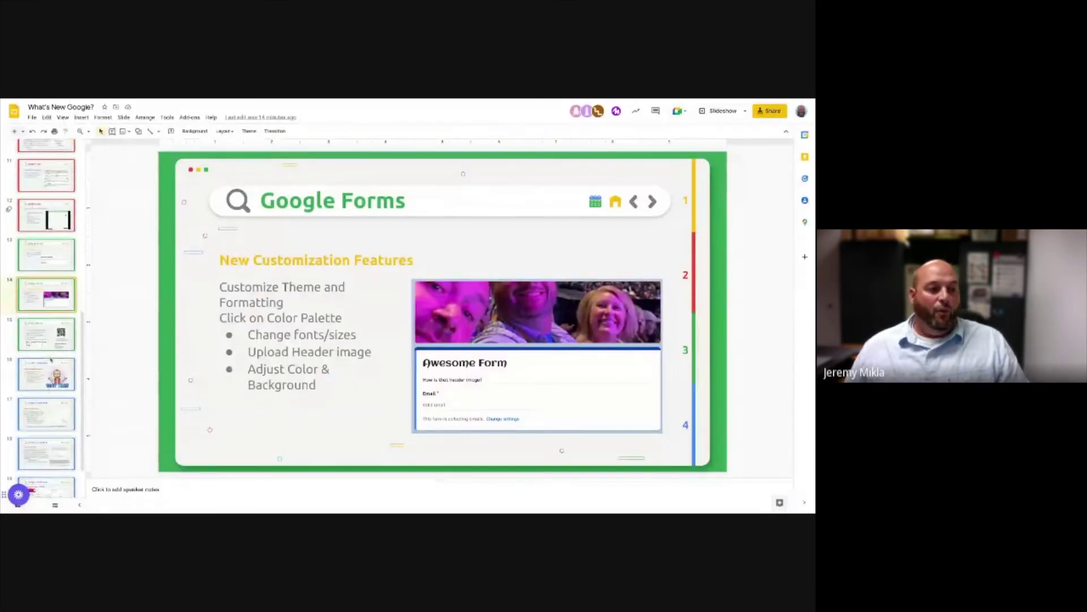
# Go to slide 15, 'Form Eliminations', about capping how many students pick a response
pyautogui.click(31, 331)
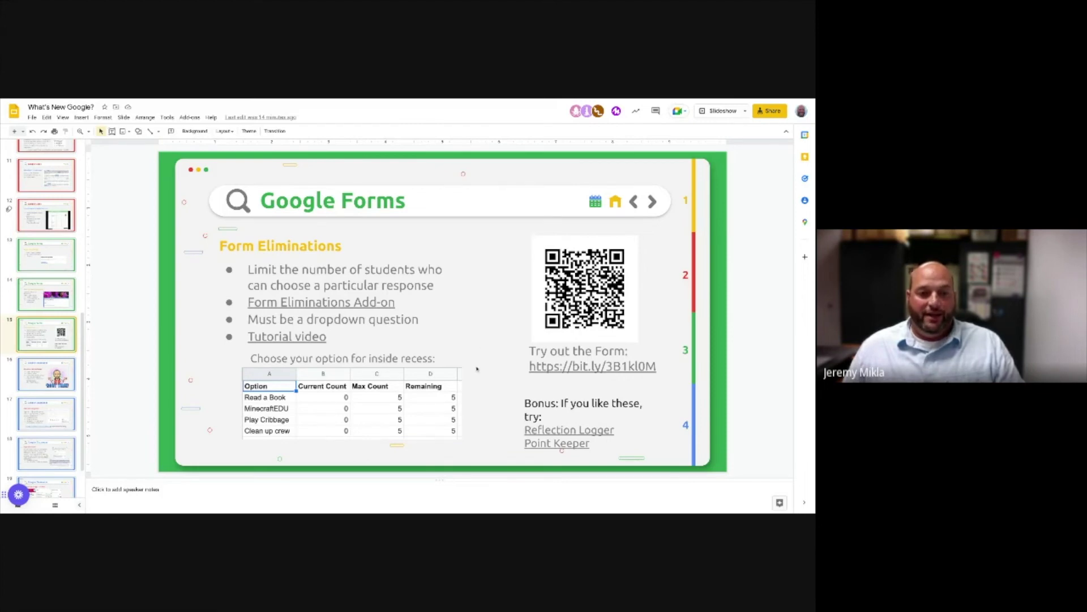
pyautogui.press('Down')
pyautogui.press('Up')
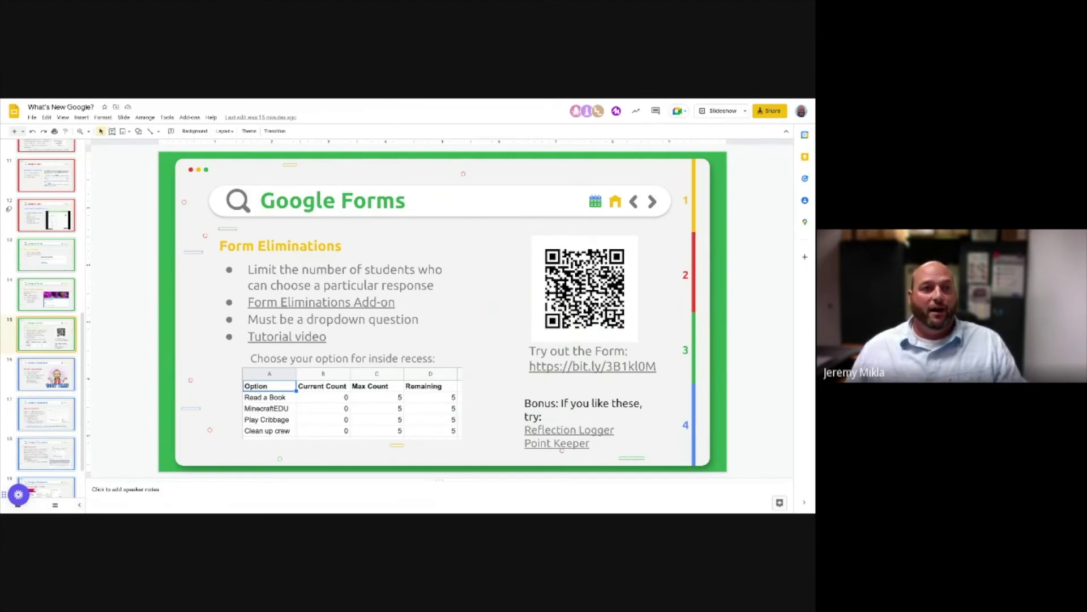
# Switch to the Awesome Form editor and scroll to the inside recess question
pyautogui.hotkey('ctrl', 'Tab')
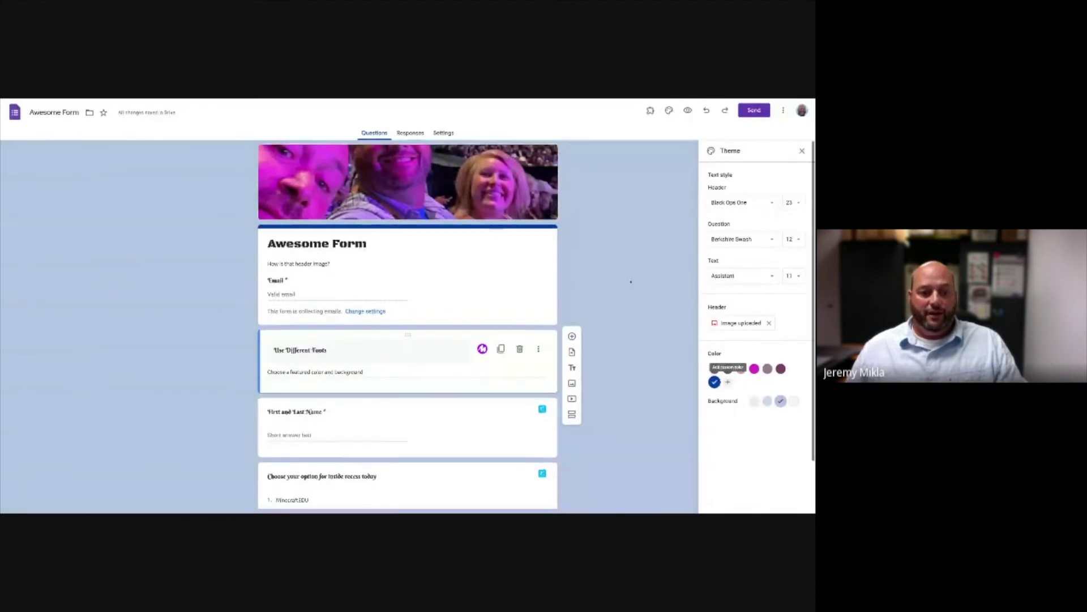
pyautogui.scroll(-1, 631, 282)
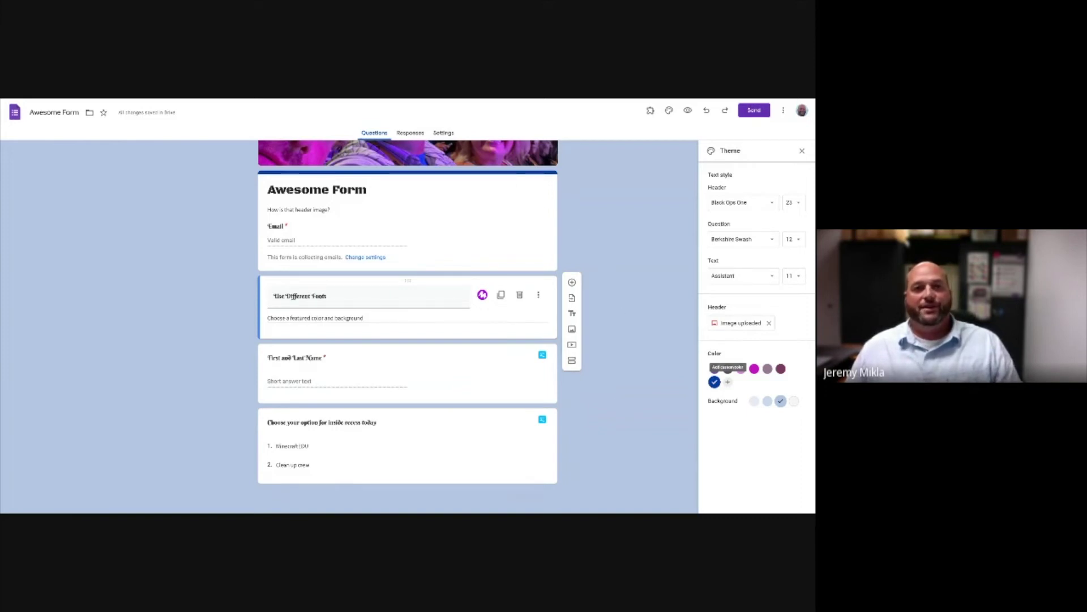
# Switch to the Awesome Form Elimination Sheet showing remaining counts per recess option
pyautogui.hotkey('ctrl', 'Tab')
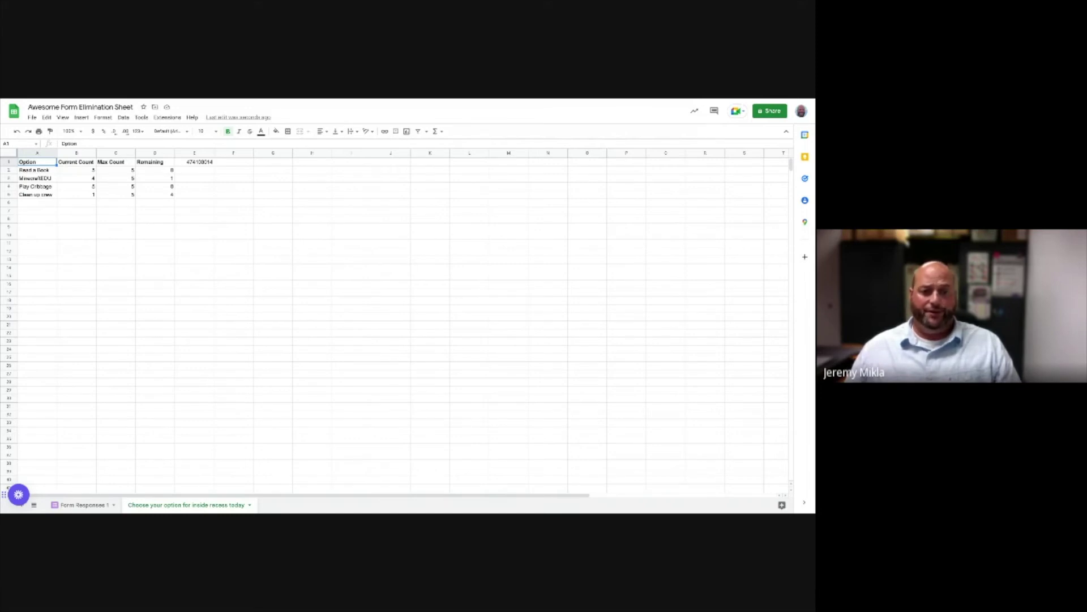
# Return to the deck and show slide 16, 'Schedule to Multiple Classes!!'
pyautogui.hotkey('ctrl', 'Tab')
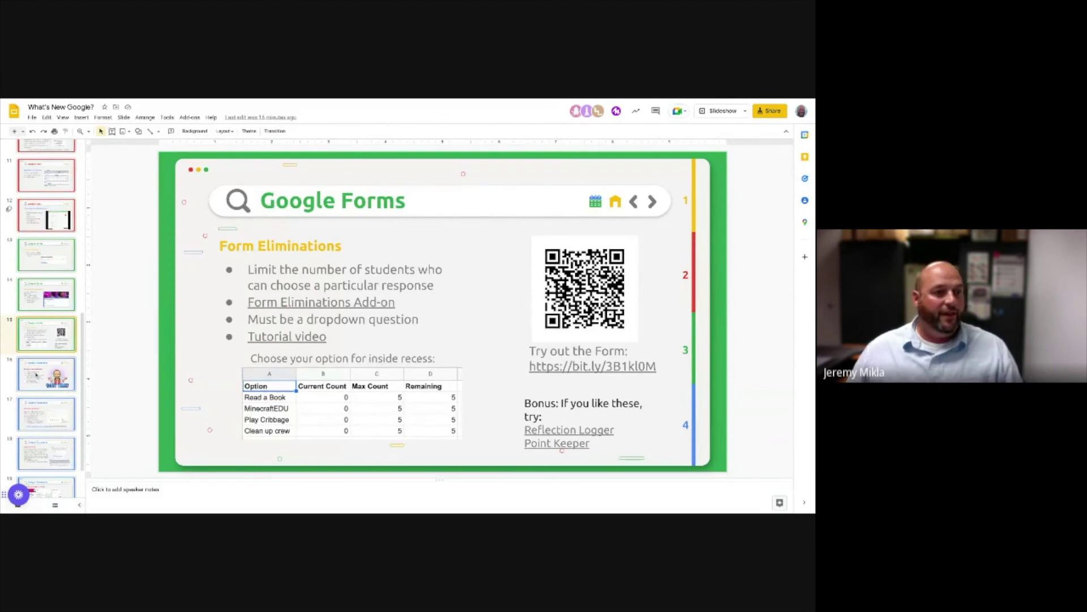
pyautogui.click(35, 374)
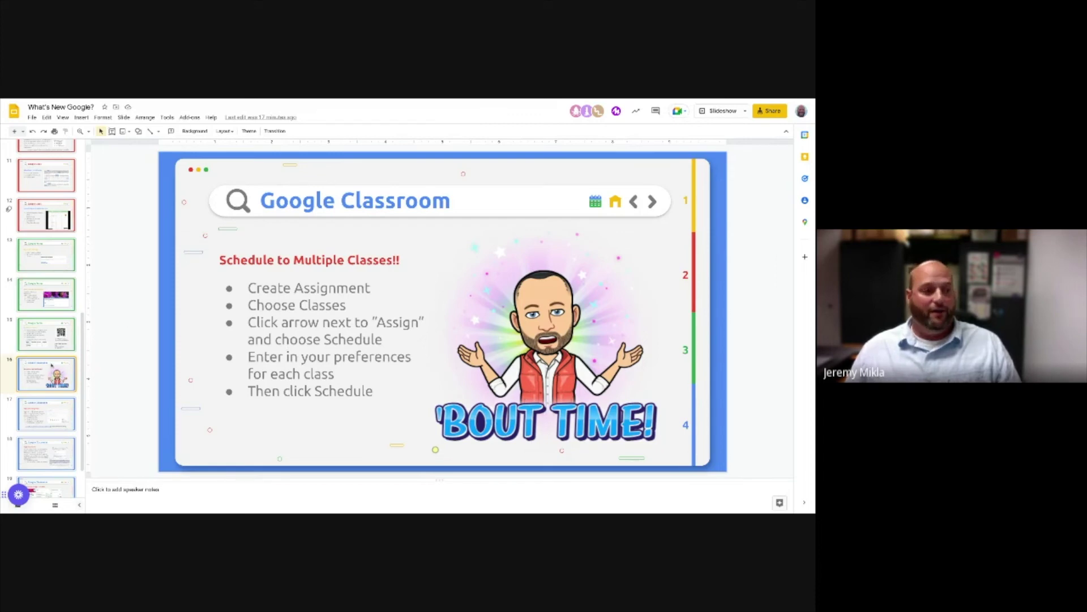
pyautogui.scroll(-1, 52, 368)
# Scroll the filmstrip and open slide 17, 'Add-ons for Assignments'
pyautogui.scroll(-1, 52, 368)
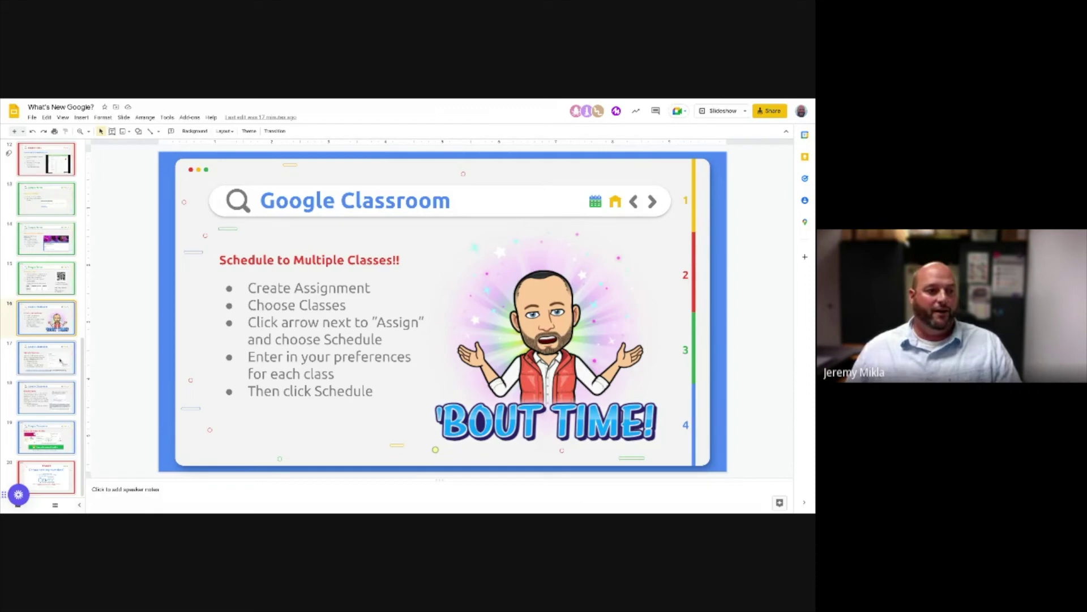
pyautogui.click(46, 357)
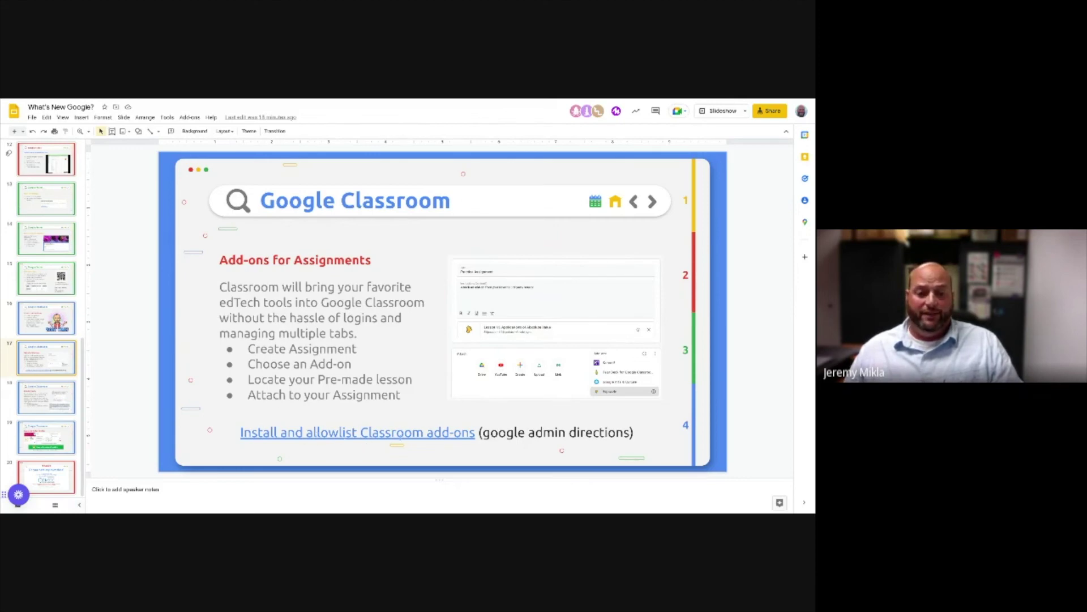
# Advance to slide 18, the 'Originality Reports' slide
pyautogui.press('Down')
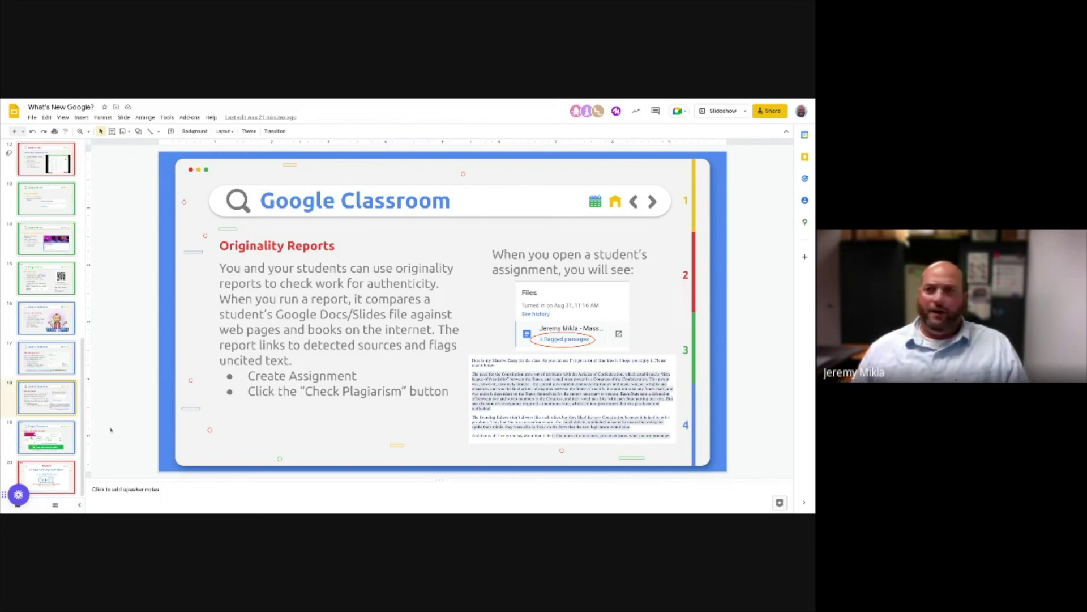
# Open slide 19 and select the Course Creation Checklist image to reveal its link
pyautogui.click(65, 434)
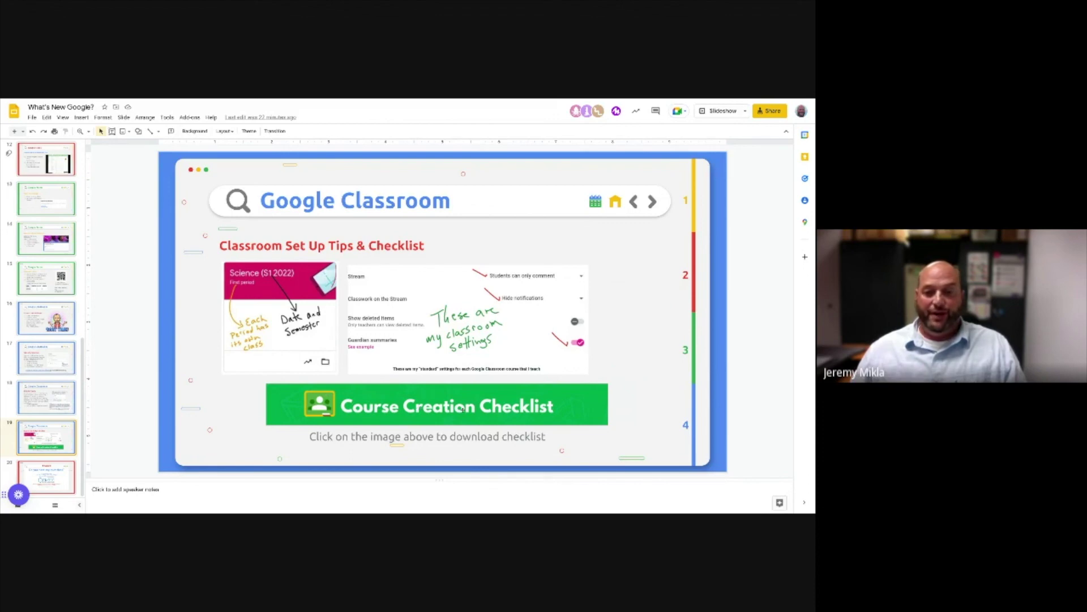
pyautogui.click(475, 406)
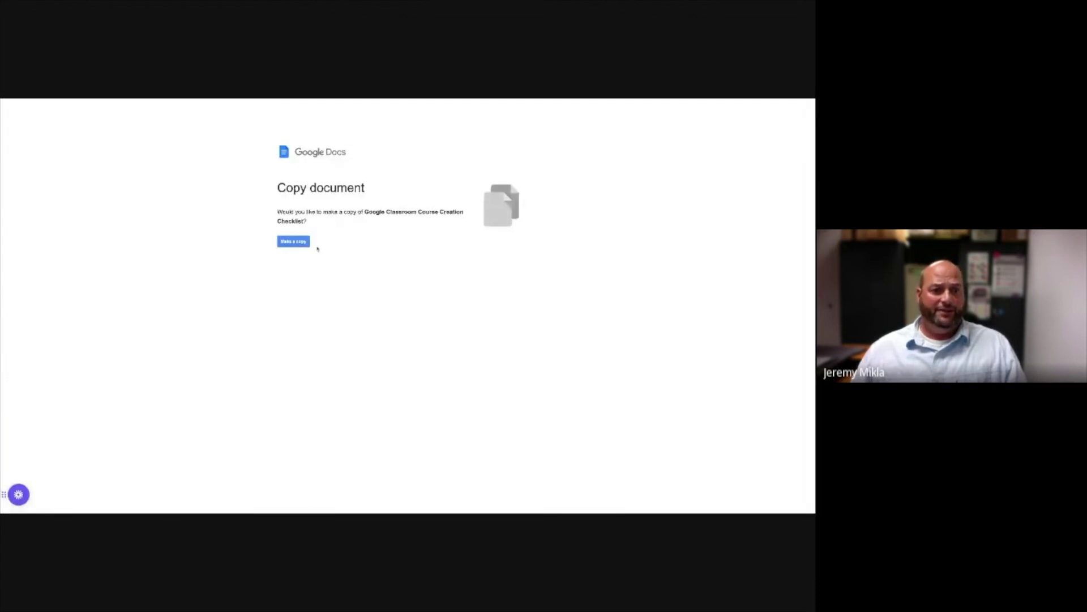
# Make a copy of the Course Creation Checklist and scroll through the copied document
pyautogui.click(292, 242)
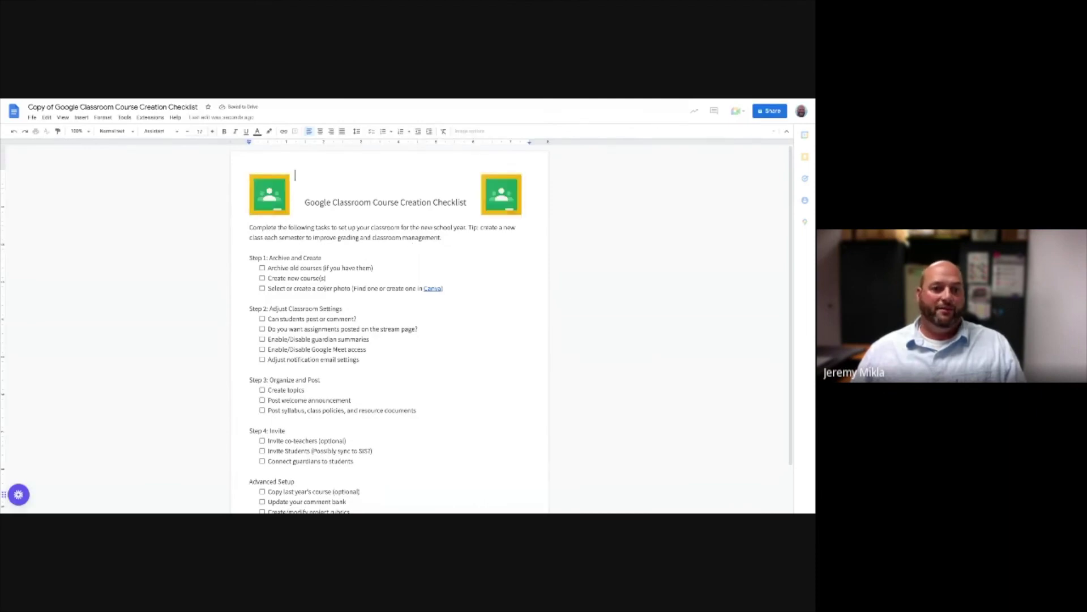
pyautogui.scroll(-2, 352, 323)
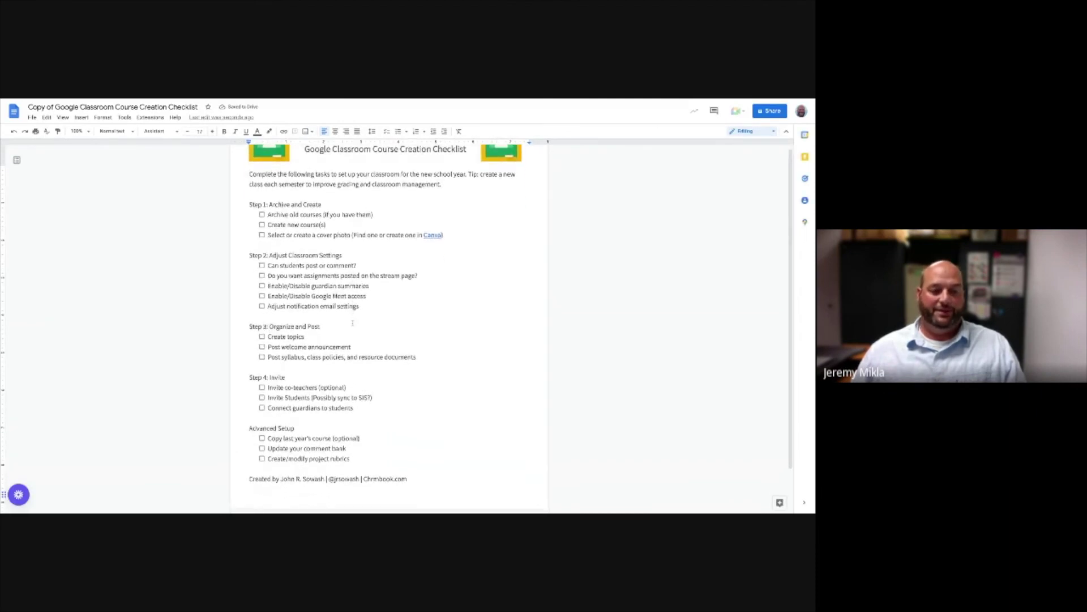
pyautogui.scroll(2, 391, 326)
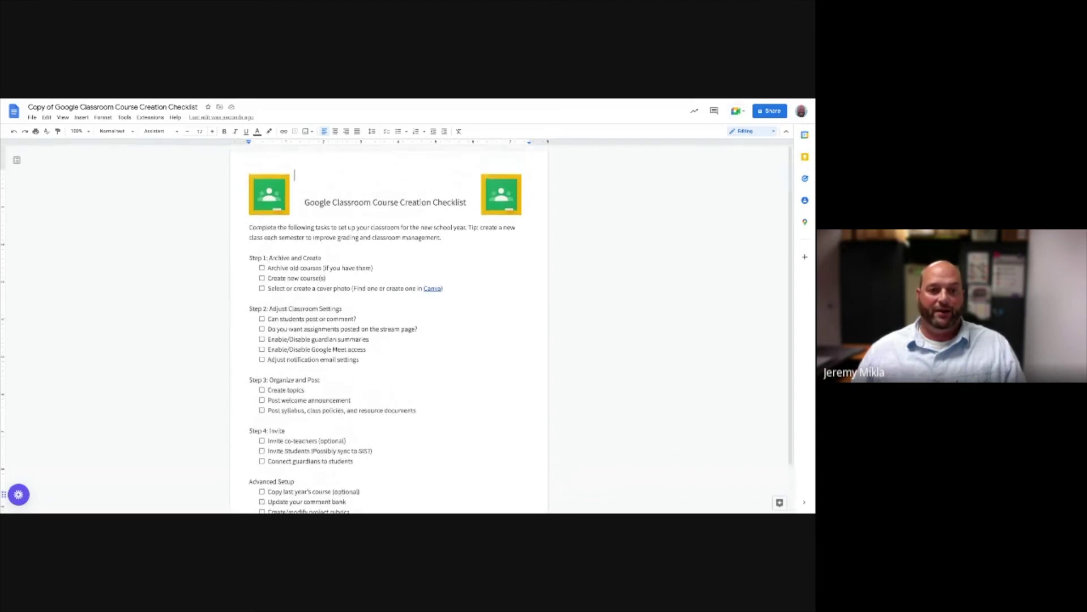
pyautogui.scroll(-2, 391, 326)
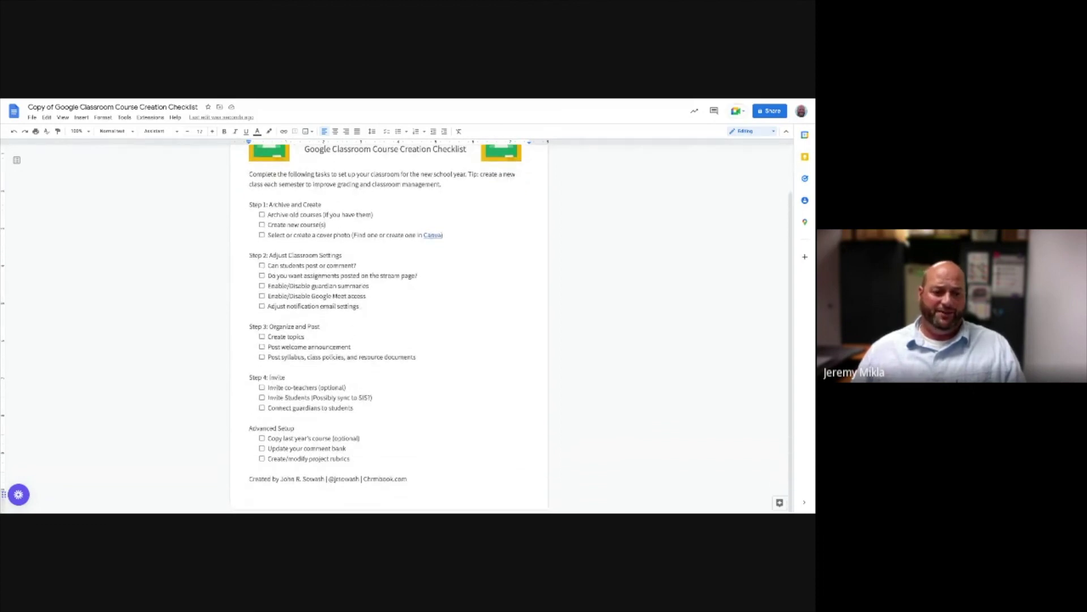
pyautogui.scroll(2, 391, 325)
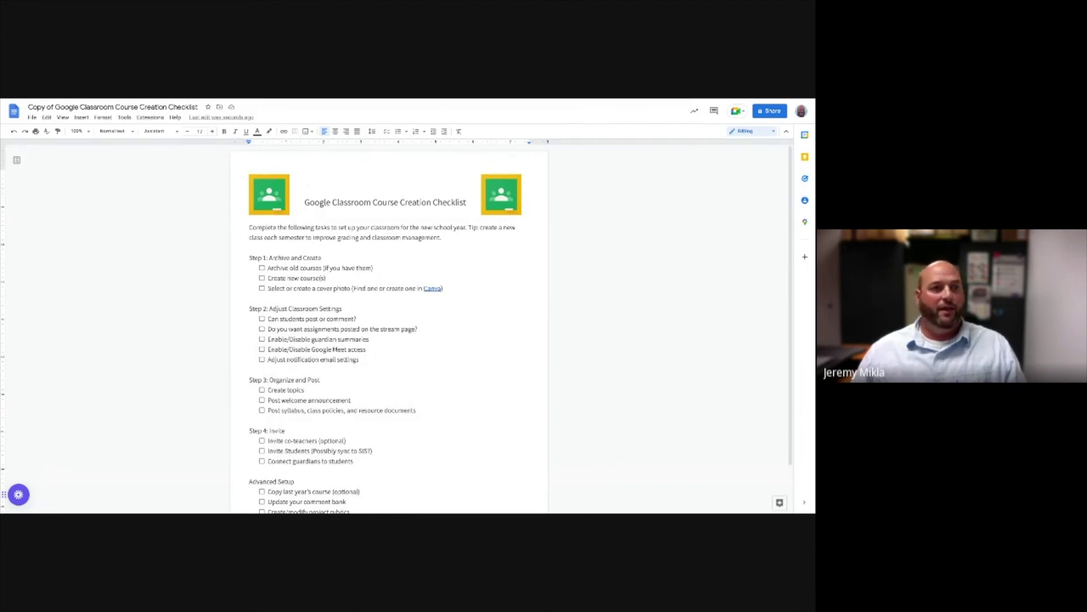
# Switch back to the deck's closing 'Thanks – Do you have any questions?' slide
pyautogui.hotkey('ctrl', 'Tab')
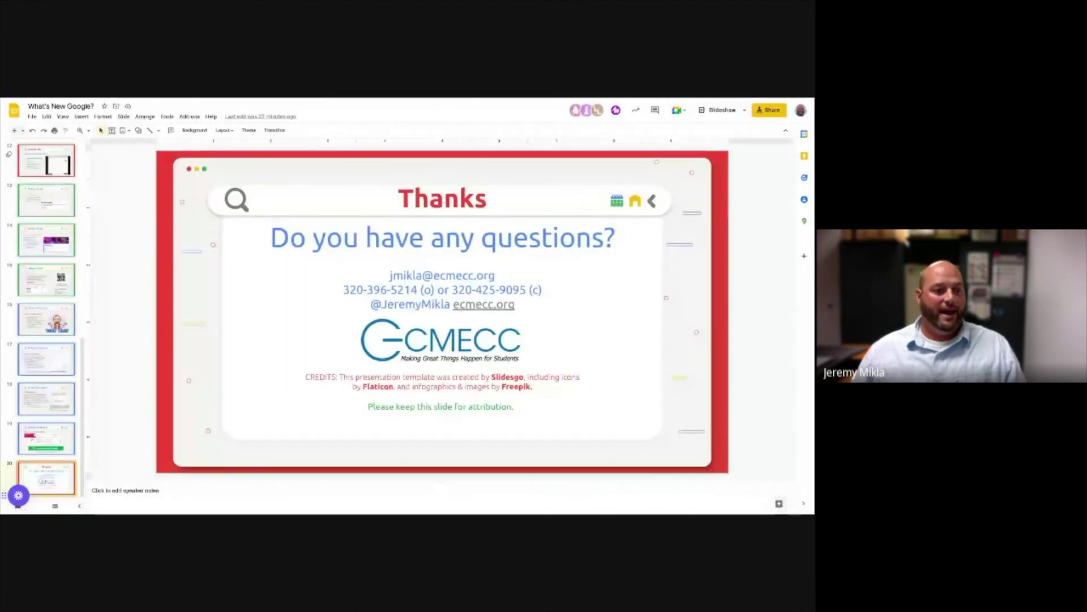